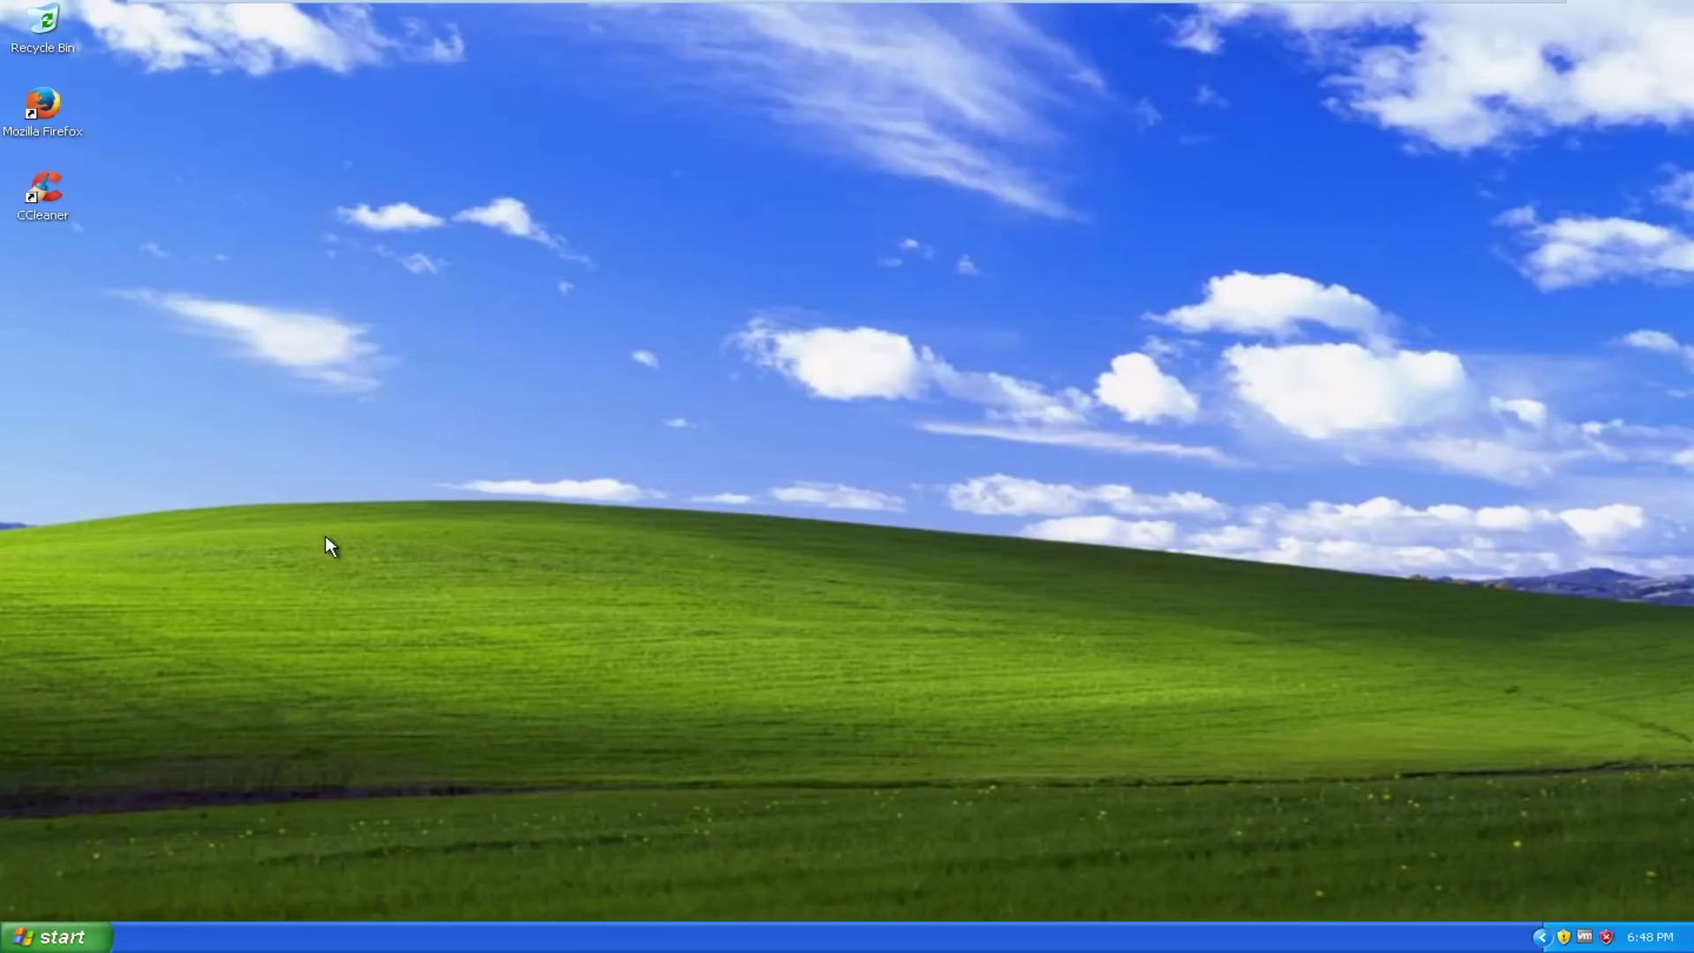
Restart Windows XP and boot from the CD-ROM drive using the Esc boot menu
click(53, 937)
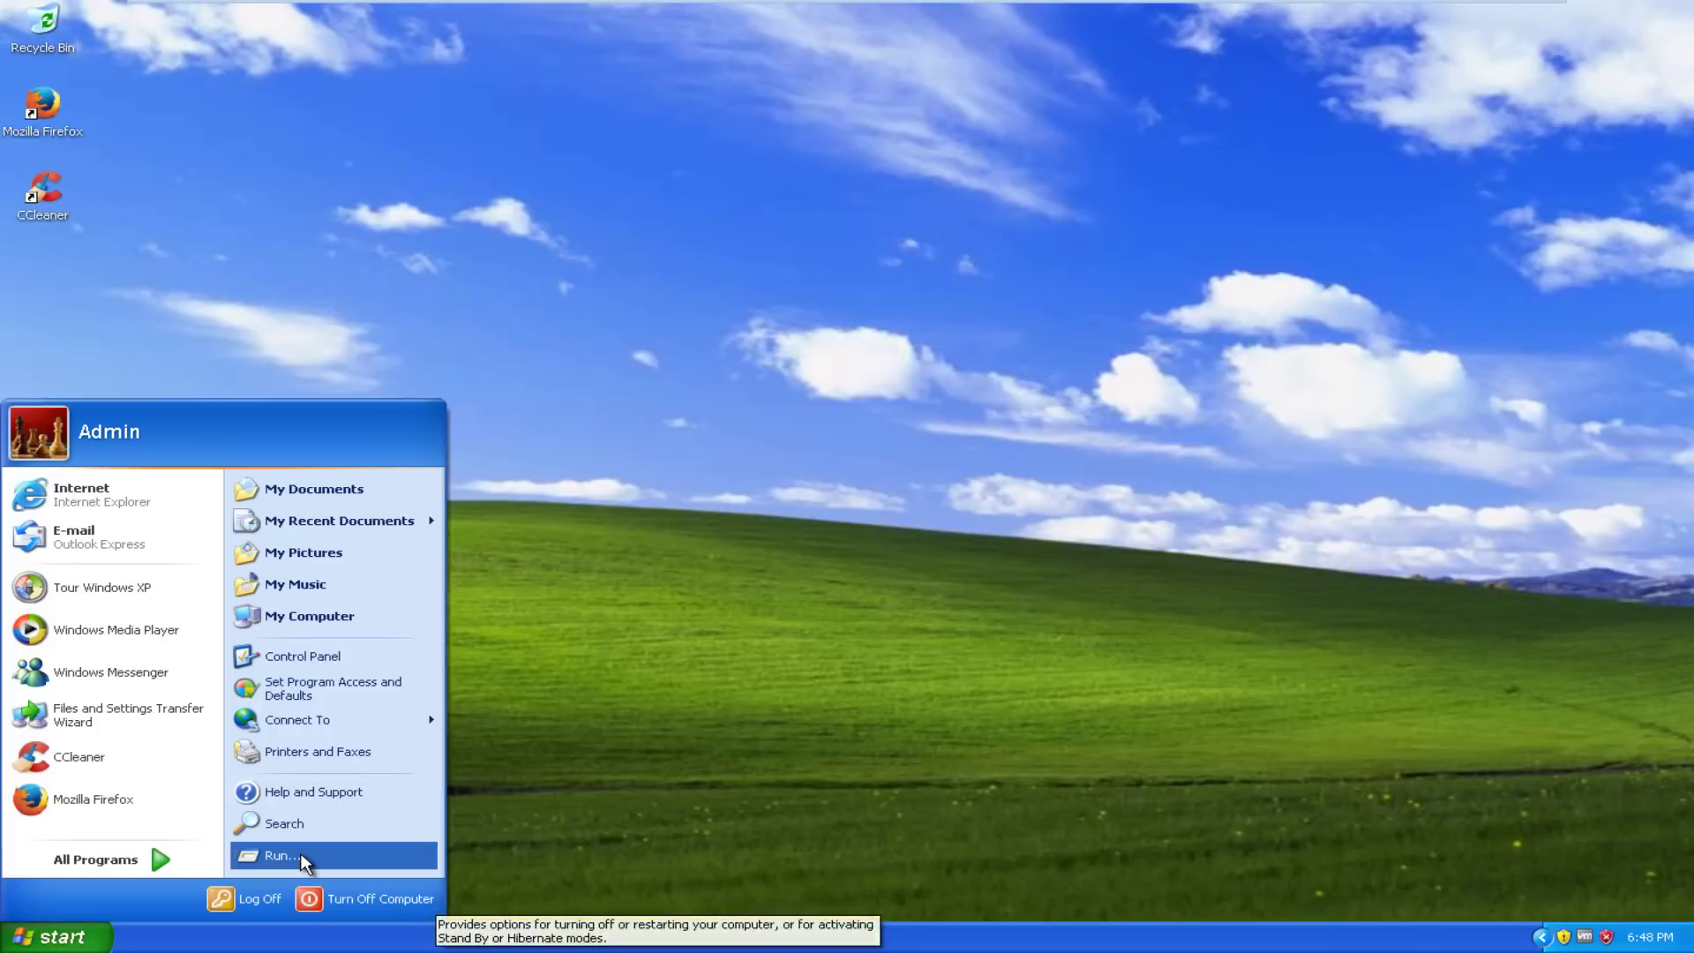
click(369, 897)
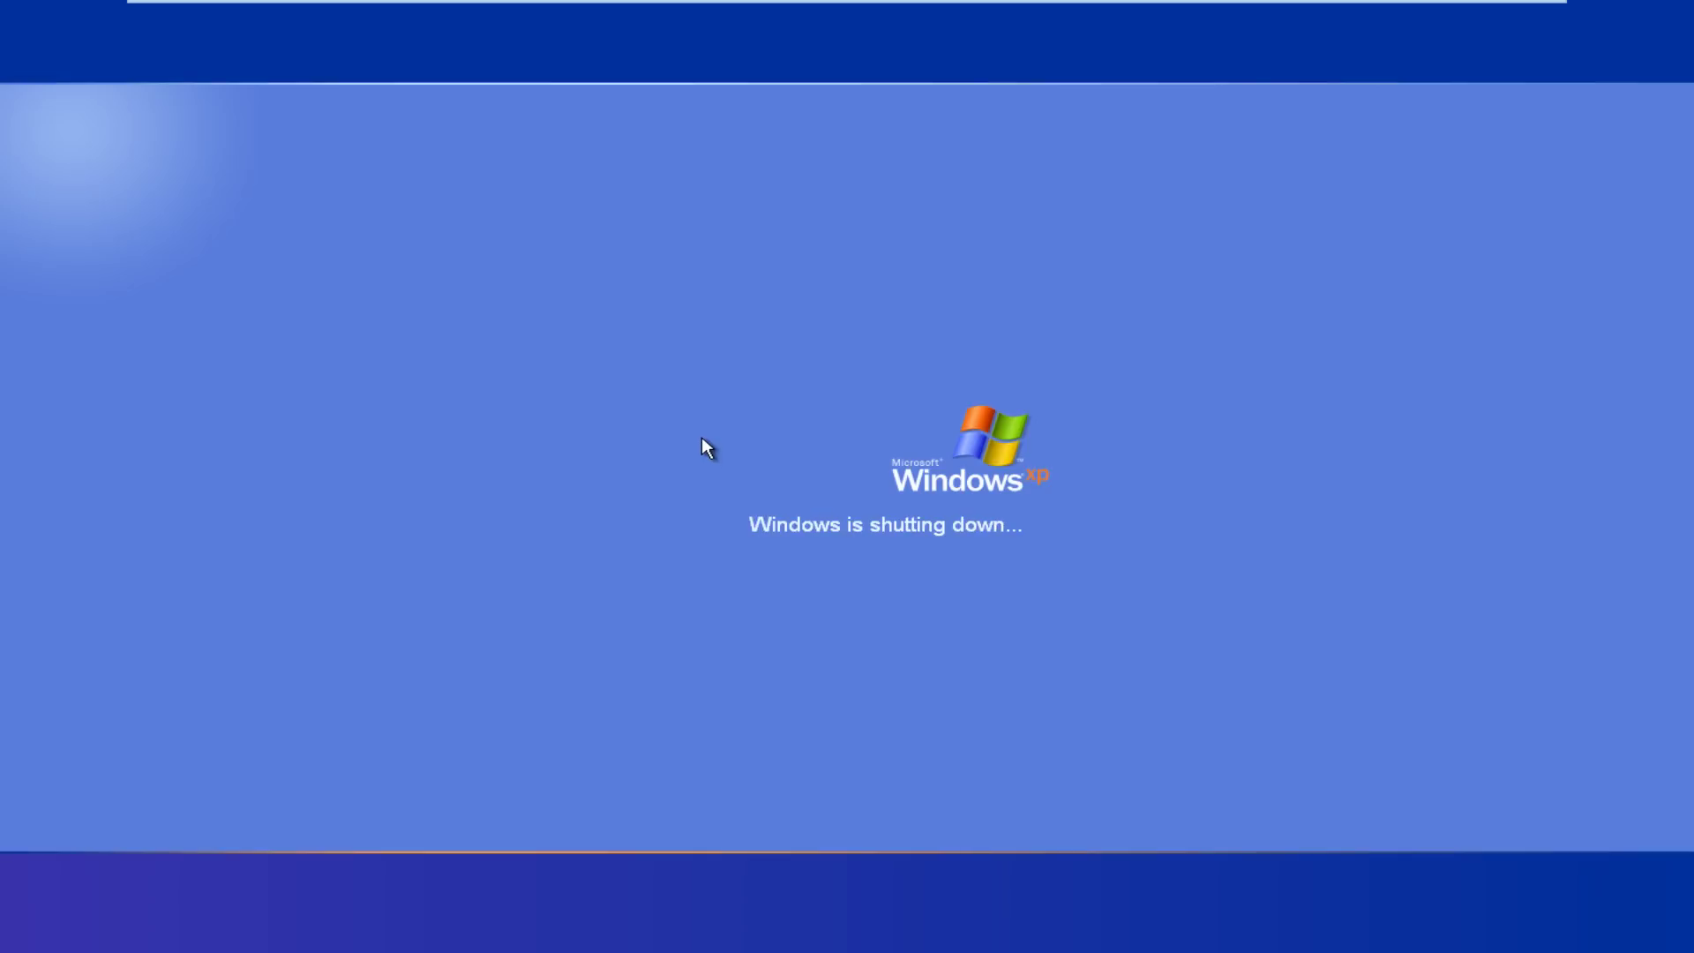
key(Escape)
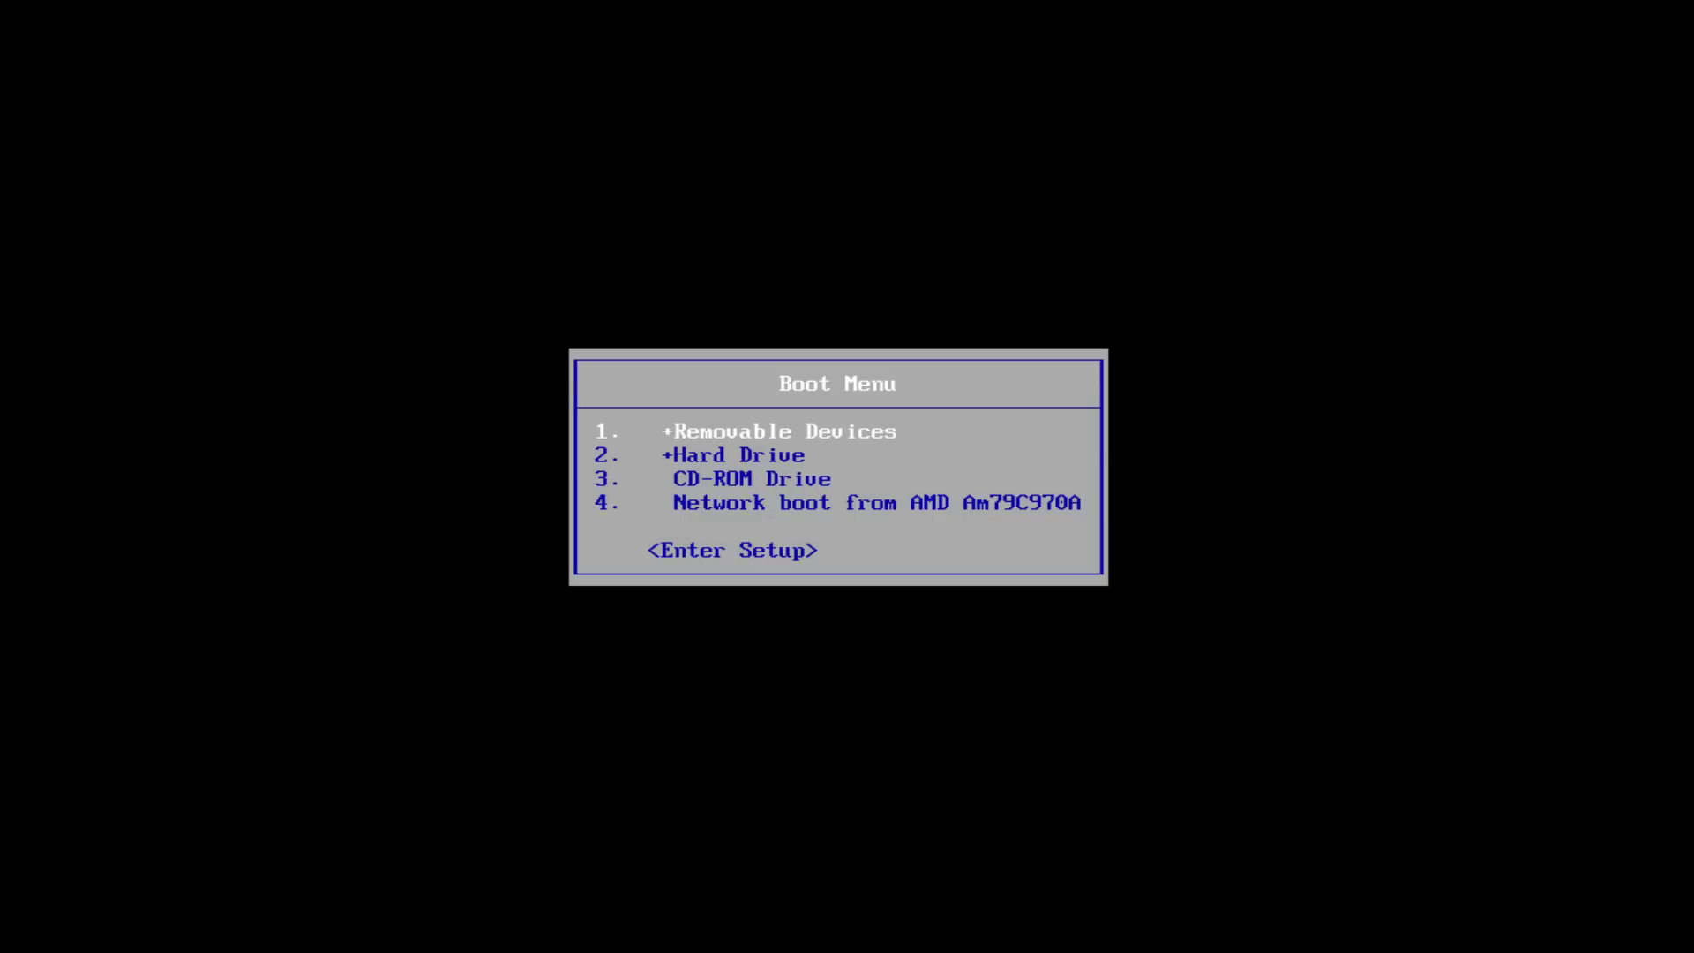
key(Down)
key(Down)
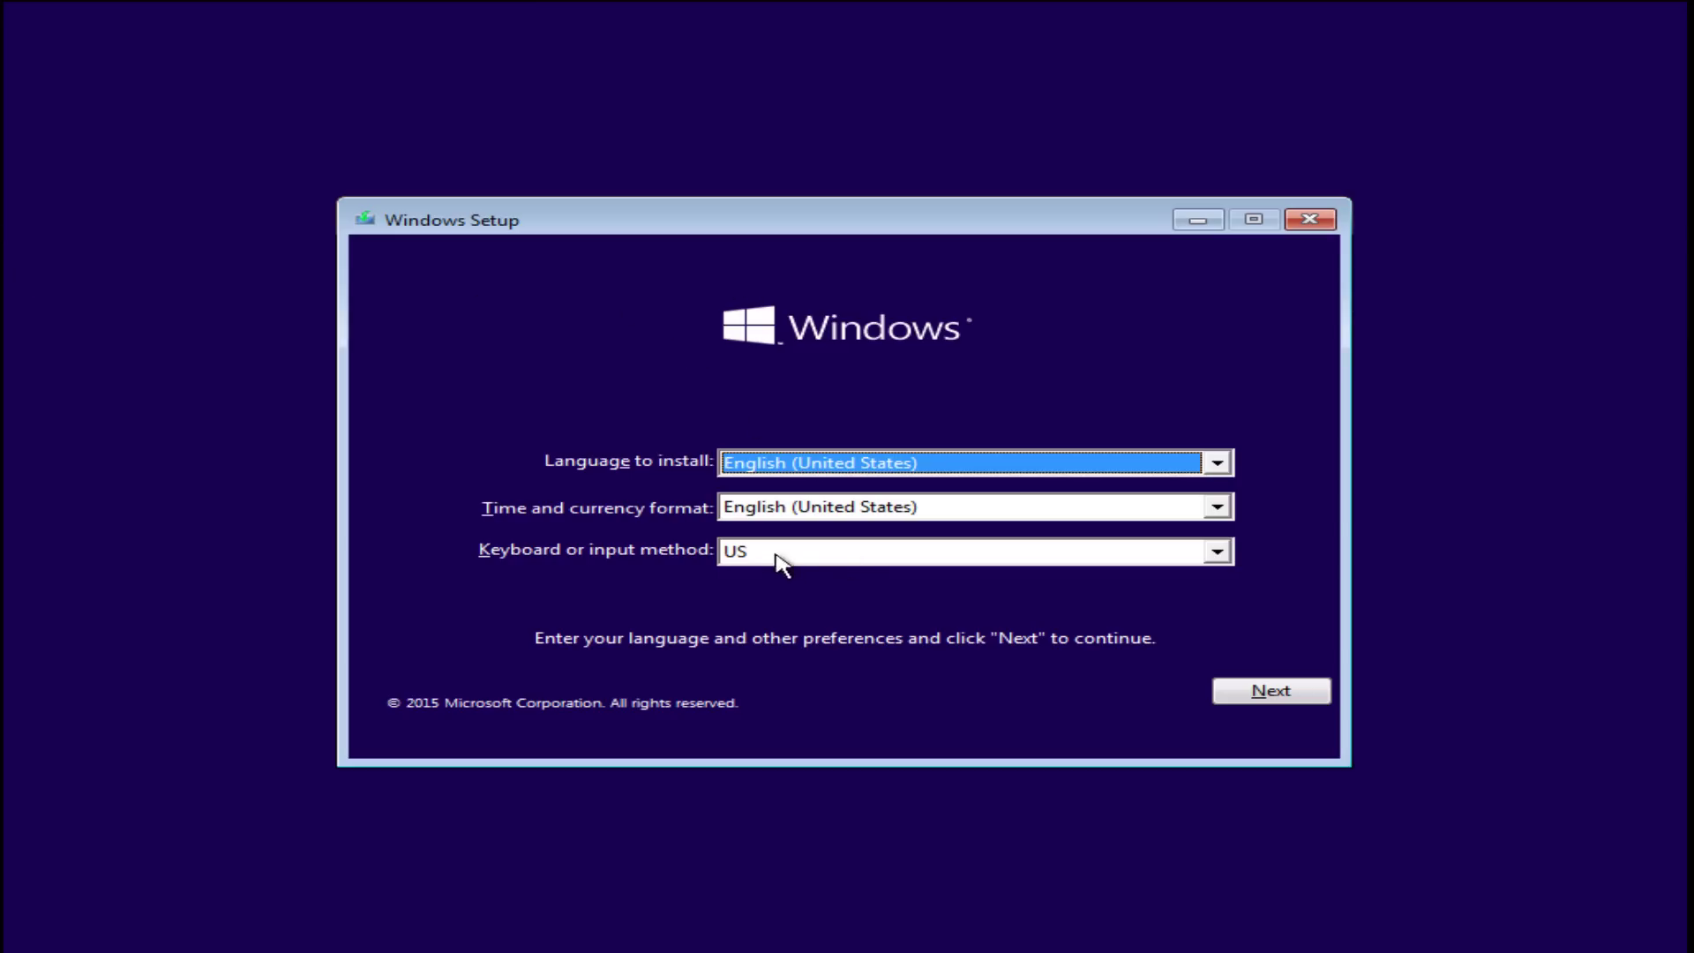
Keep English (United States) with the US keyboard and begin the installation with Install now
click(1251, 699)
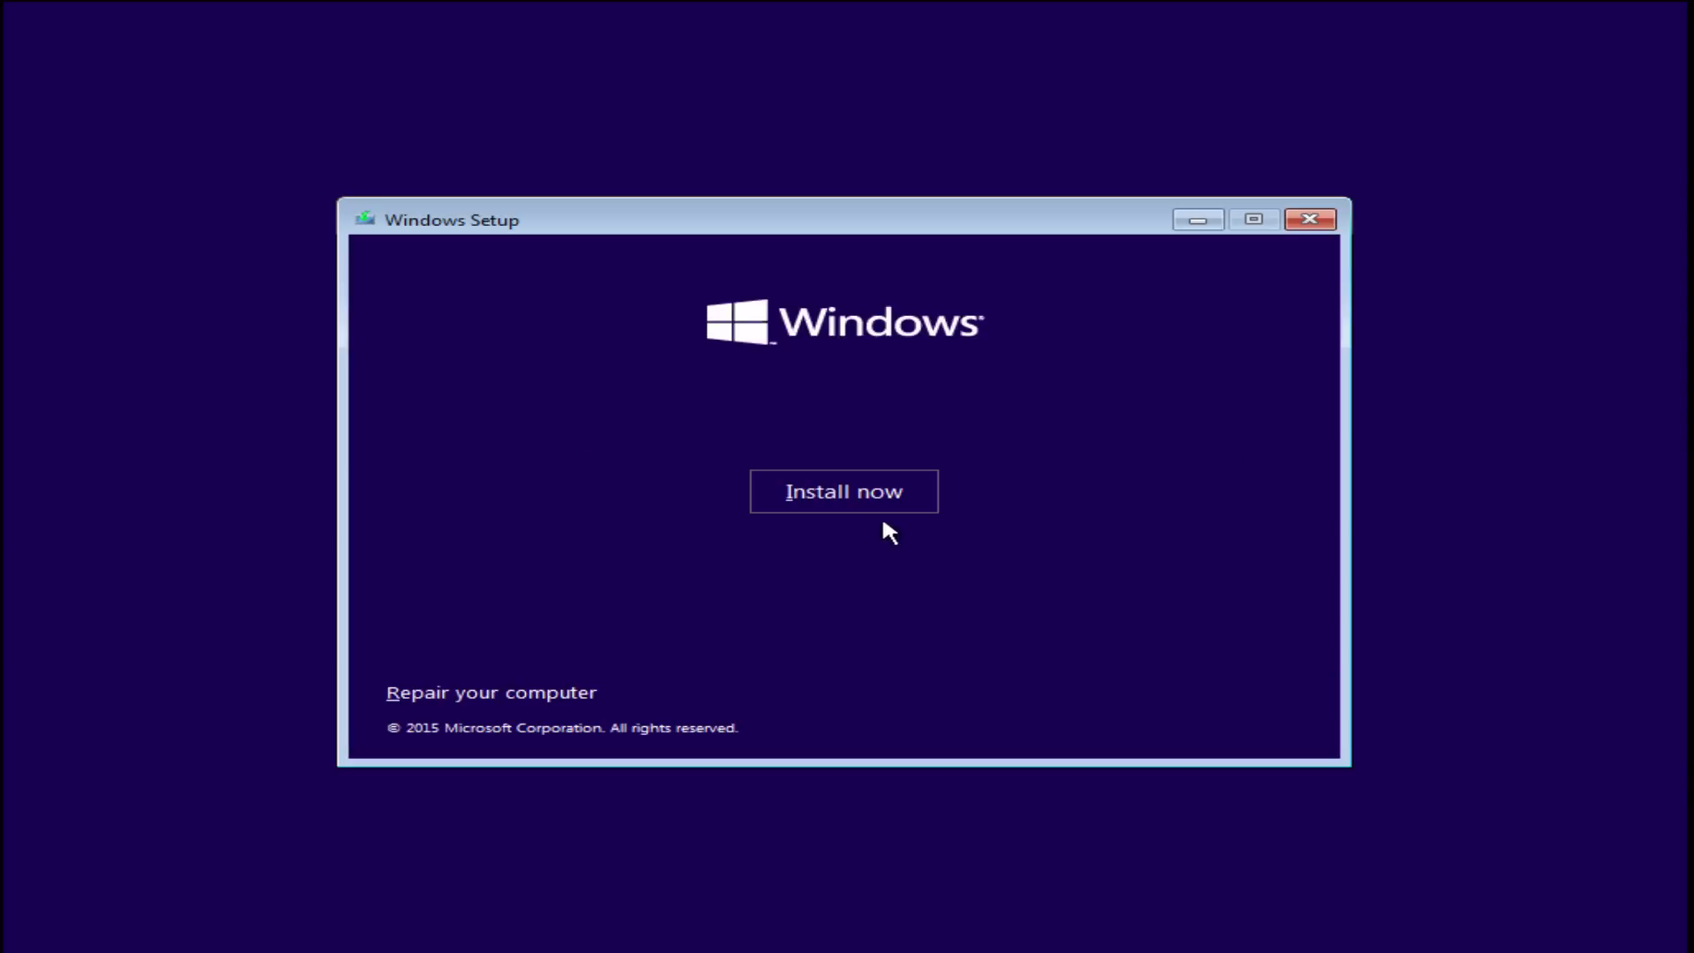
click(833, 483)
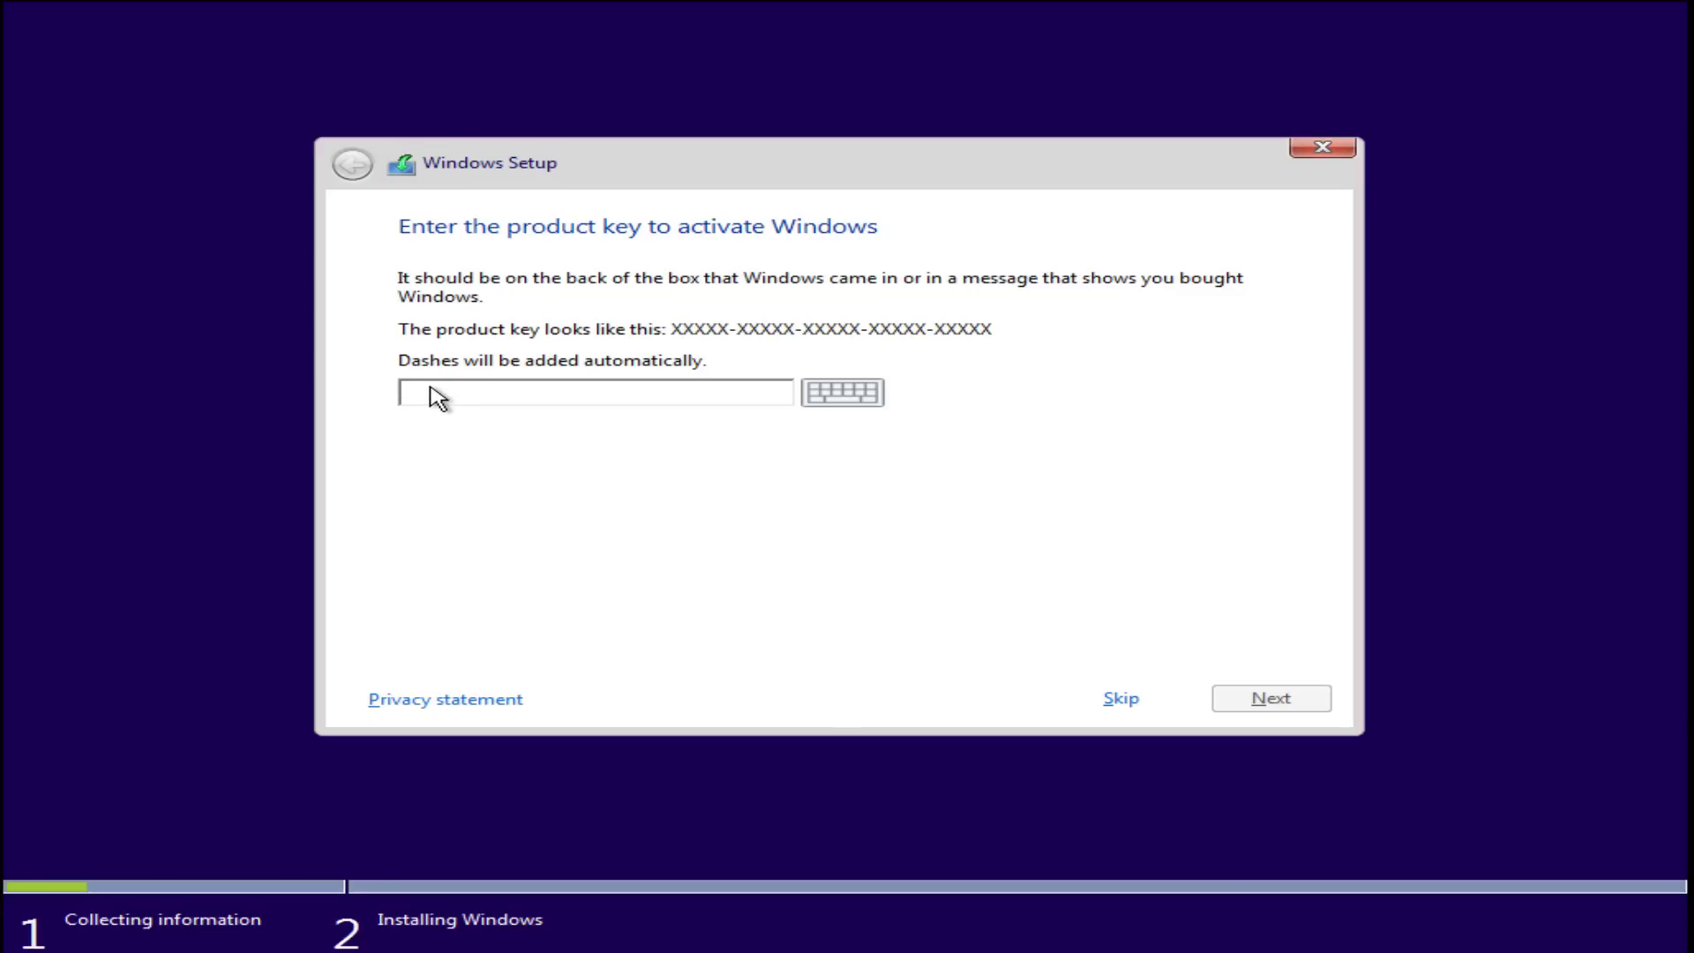
Paste the Windows product key into the key field and submit it
key(ctrl+v)
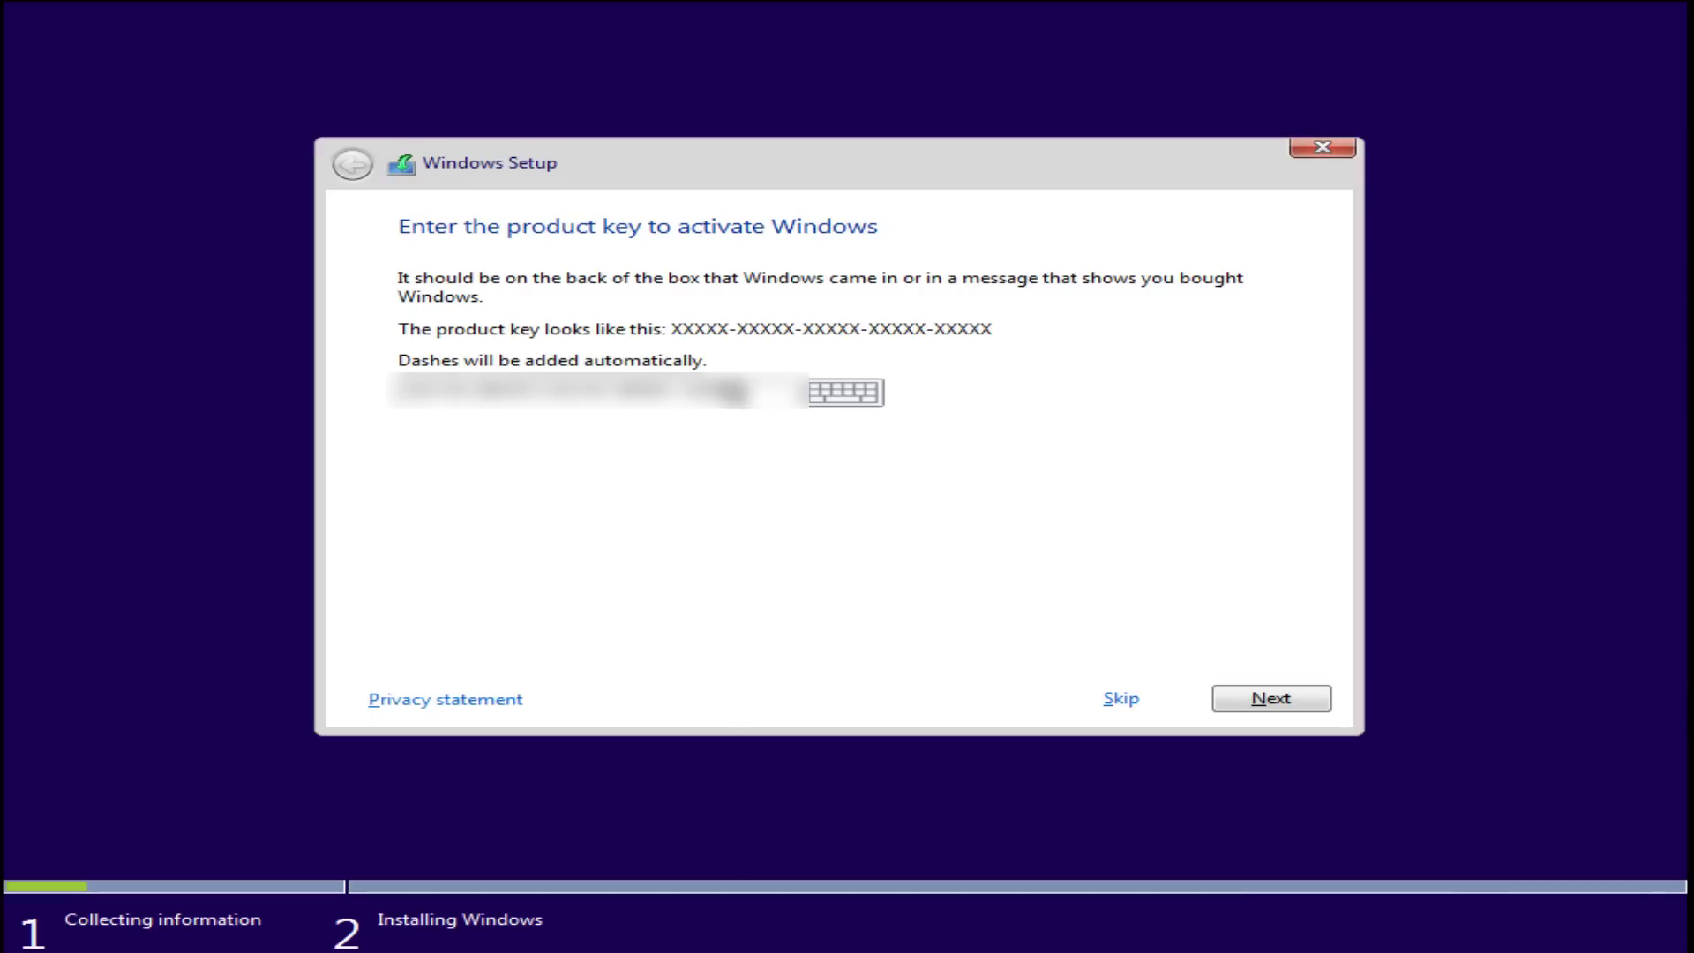
click(1265, 700)
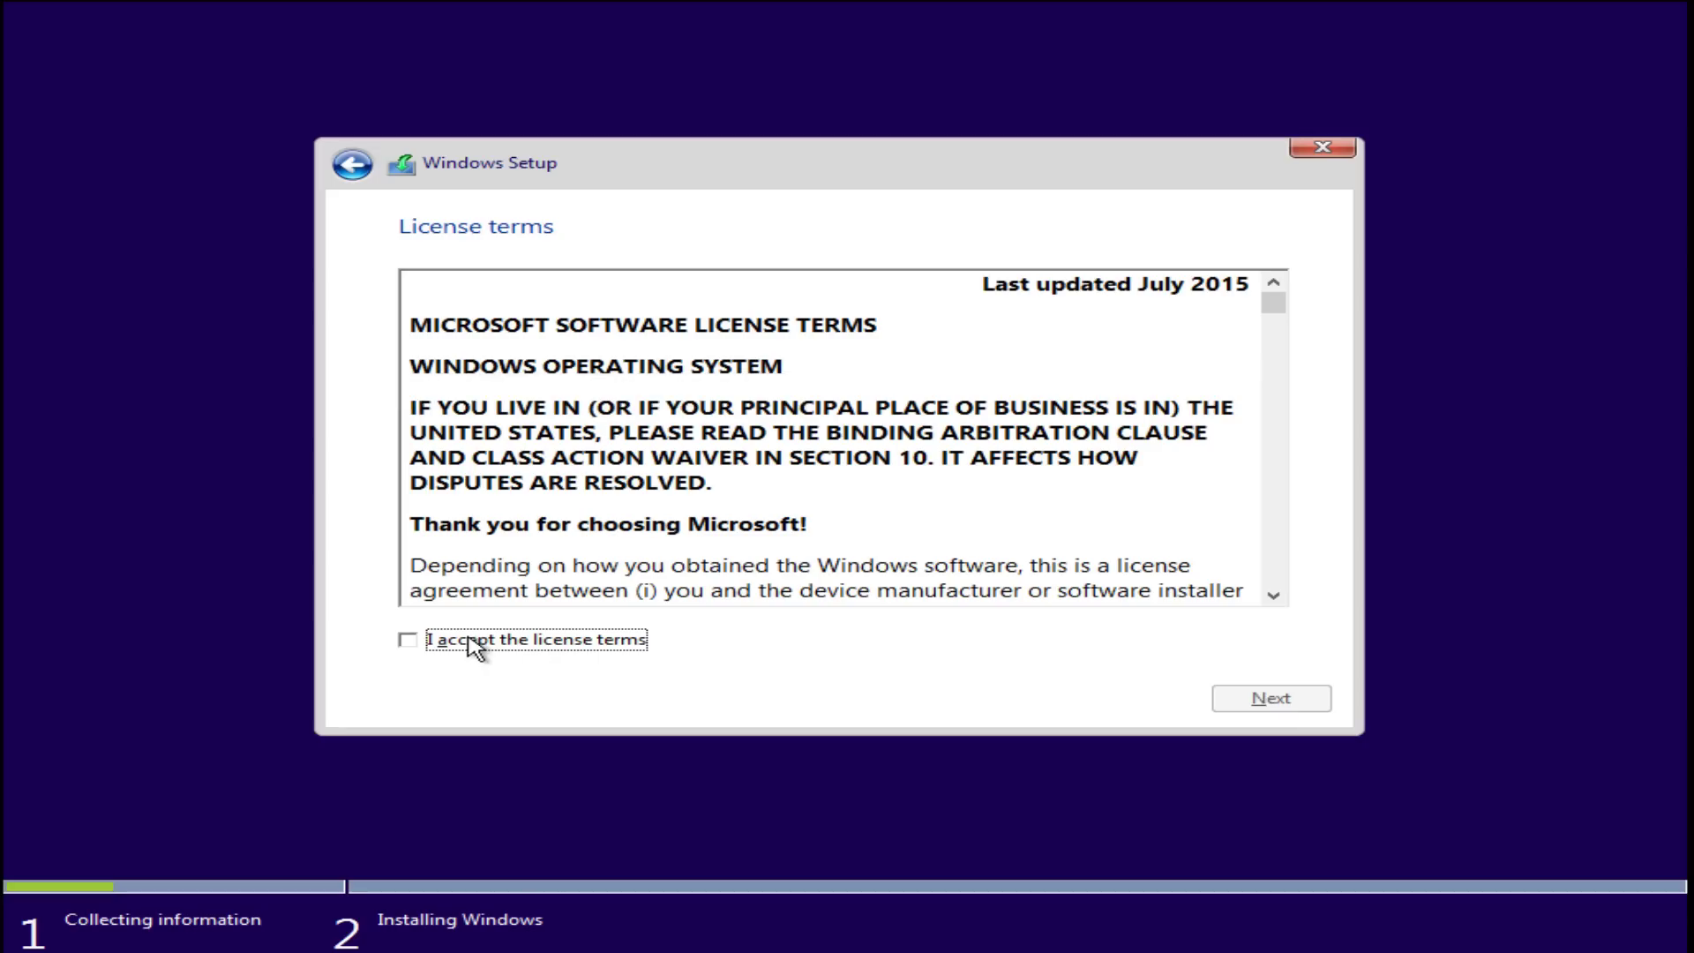
Accept the license terms and pick 'Custom: Install Windows only (advanced)'
click(468, 642)
click(1235, 703)
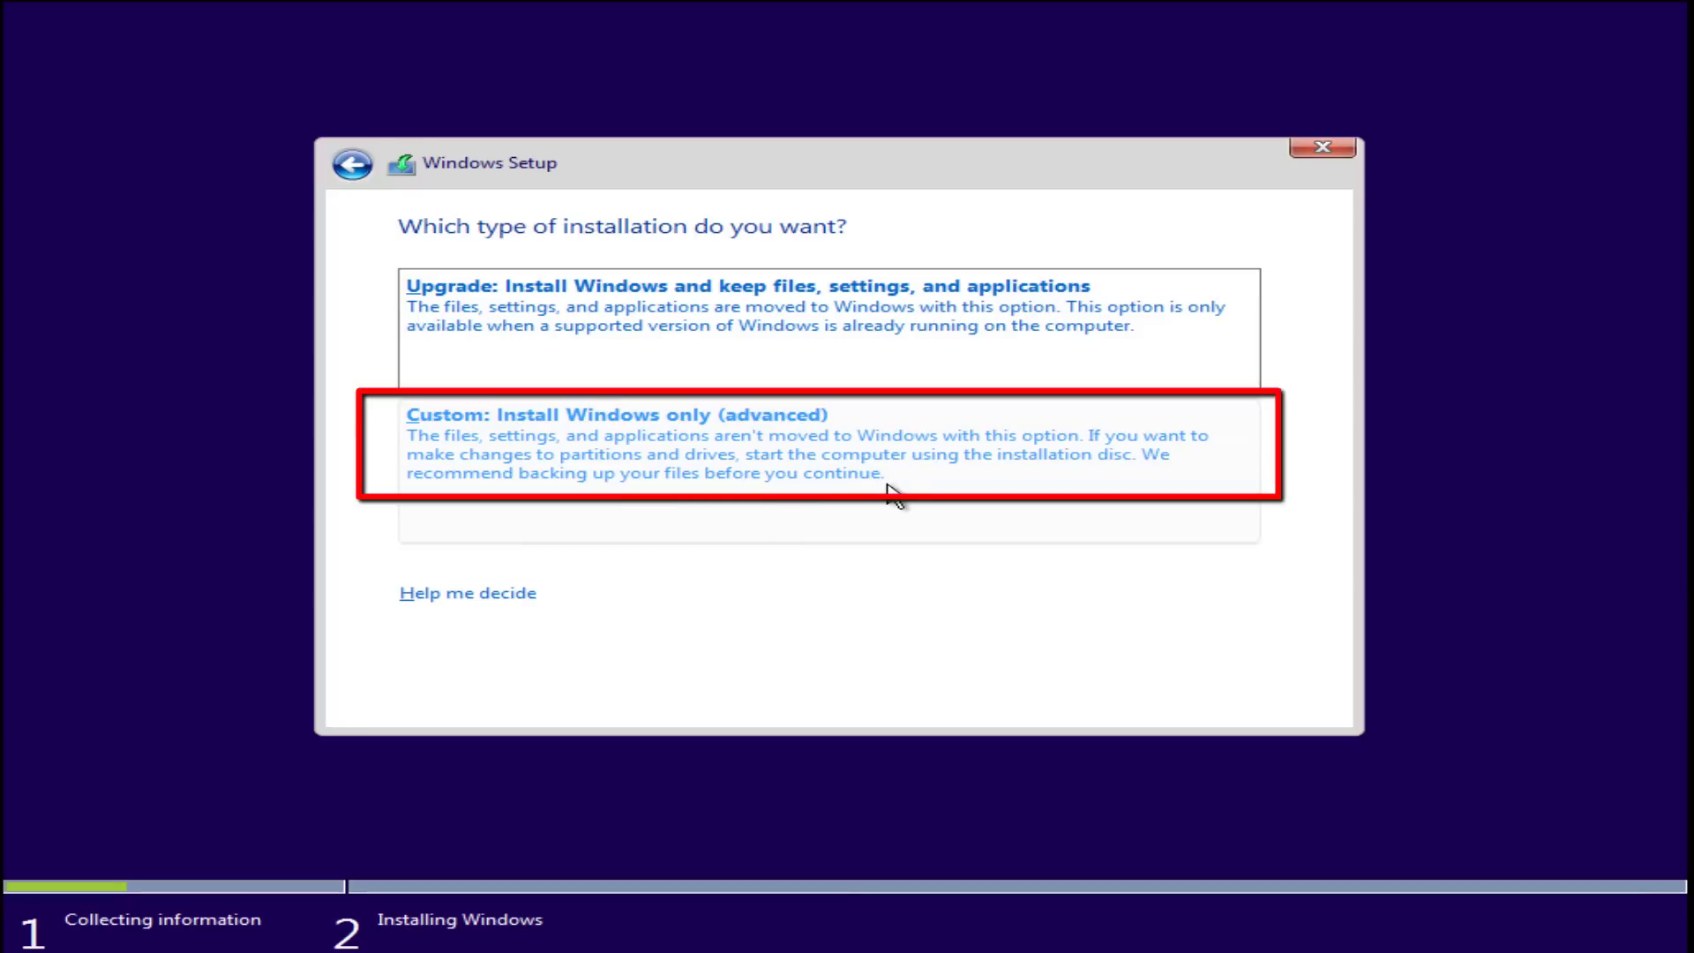
click(627, 428)
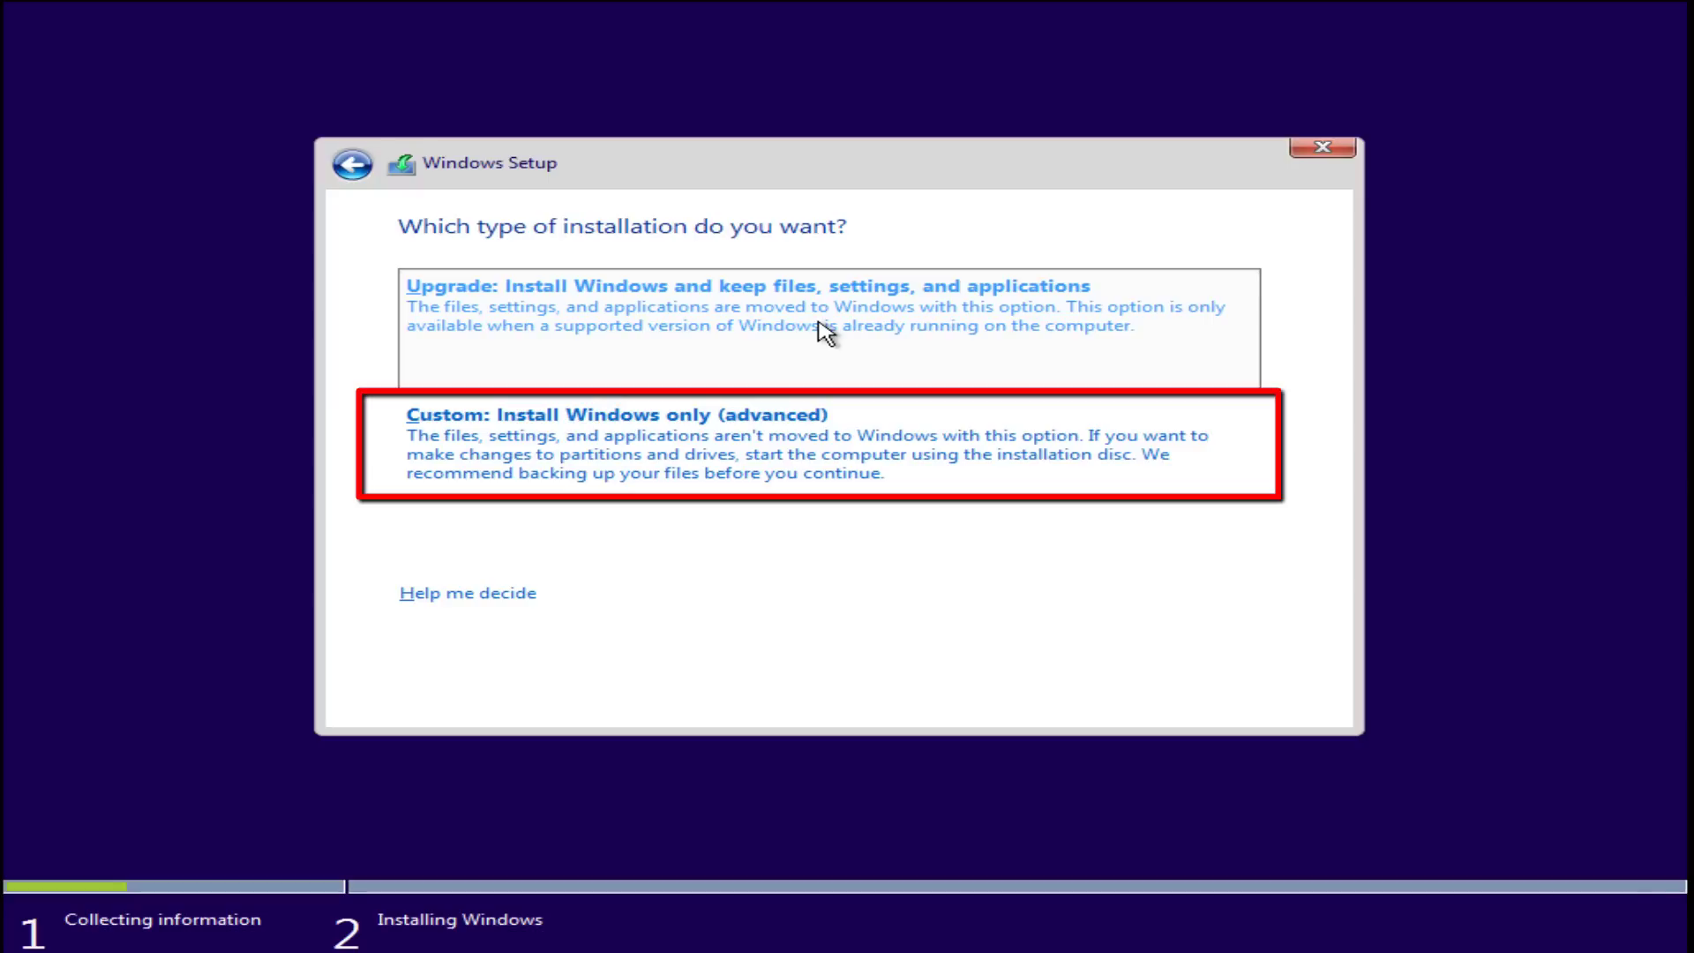
click(881, 491)
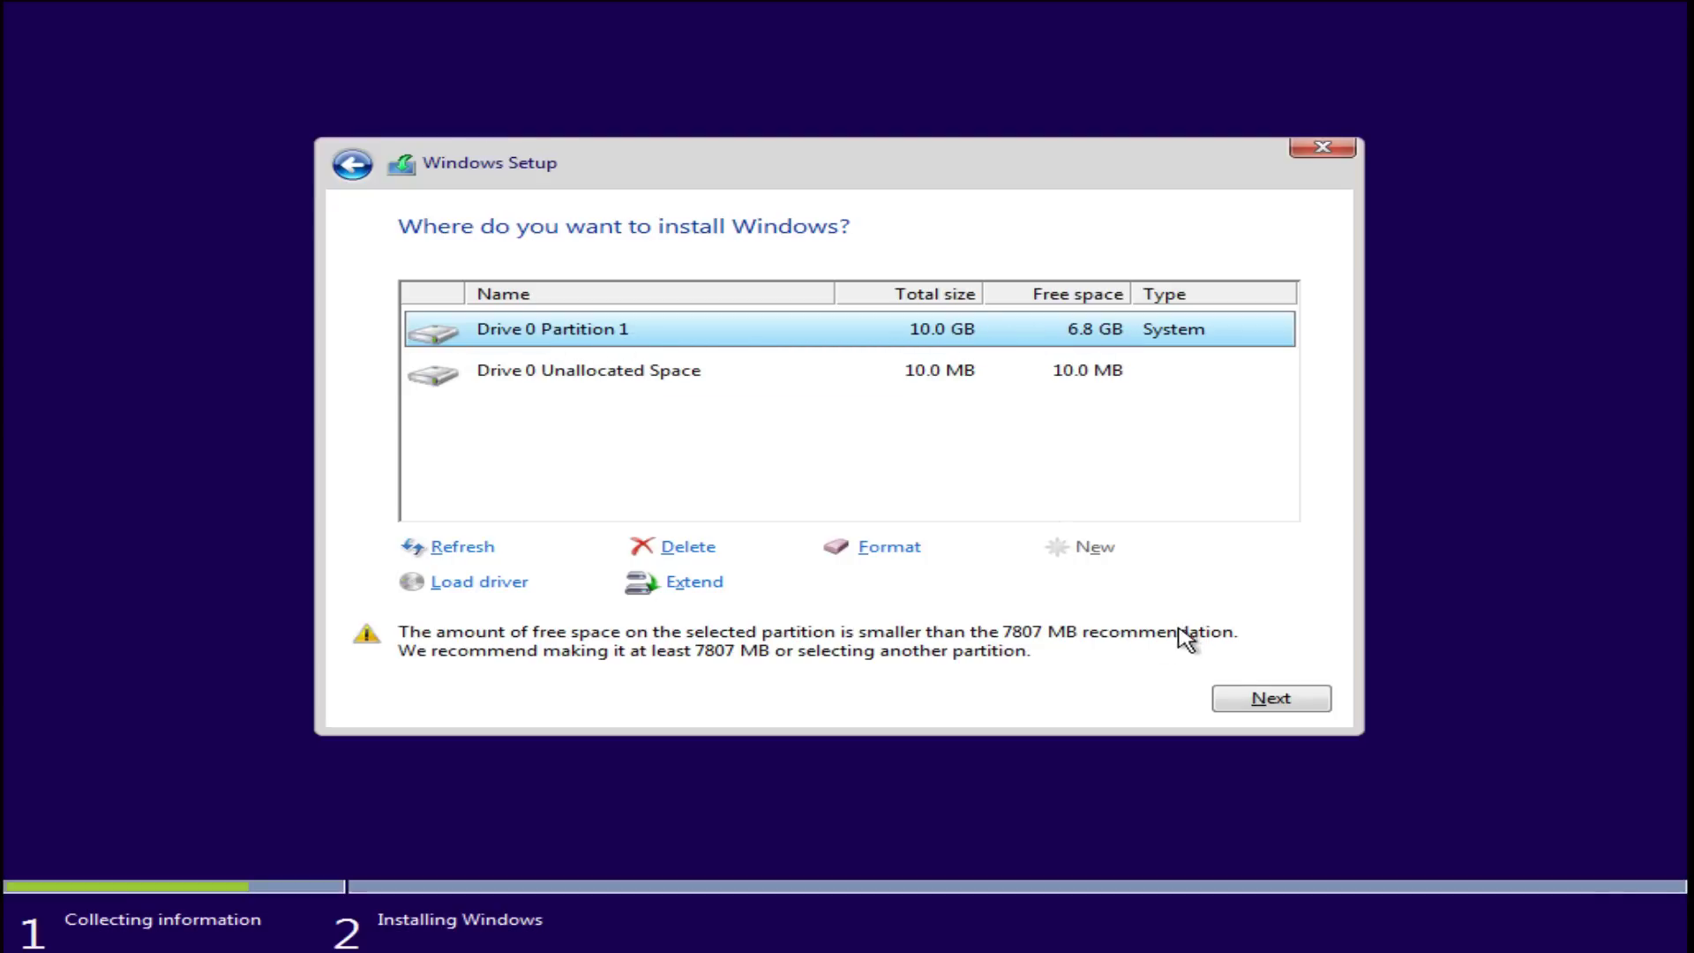
Install to Drive 0 Partition 1 and confirm the Windows.old warning with OK
click(1251, 697)
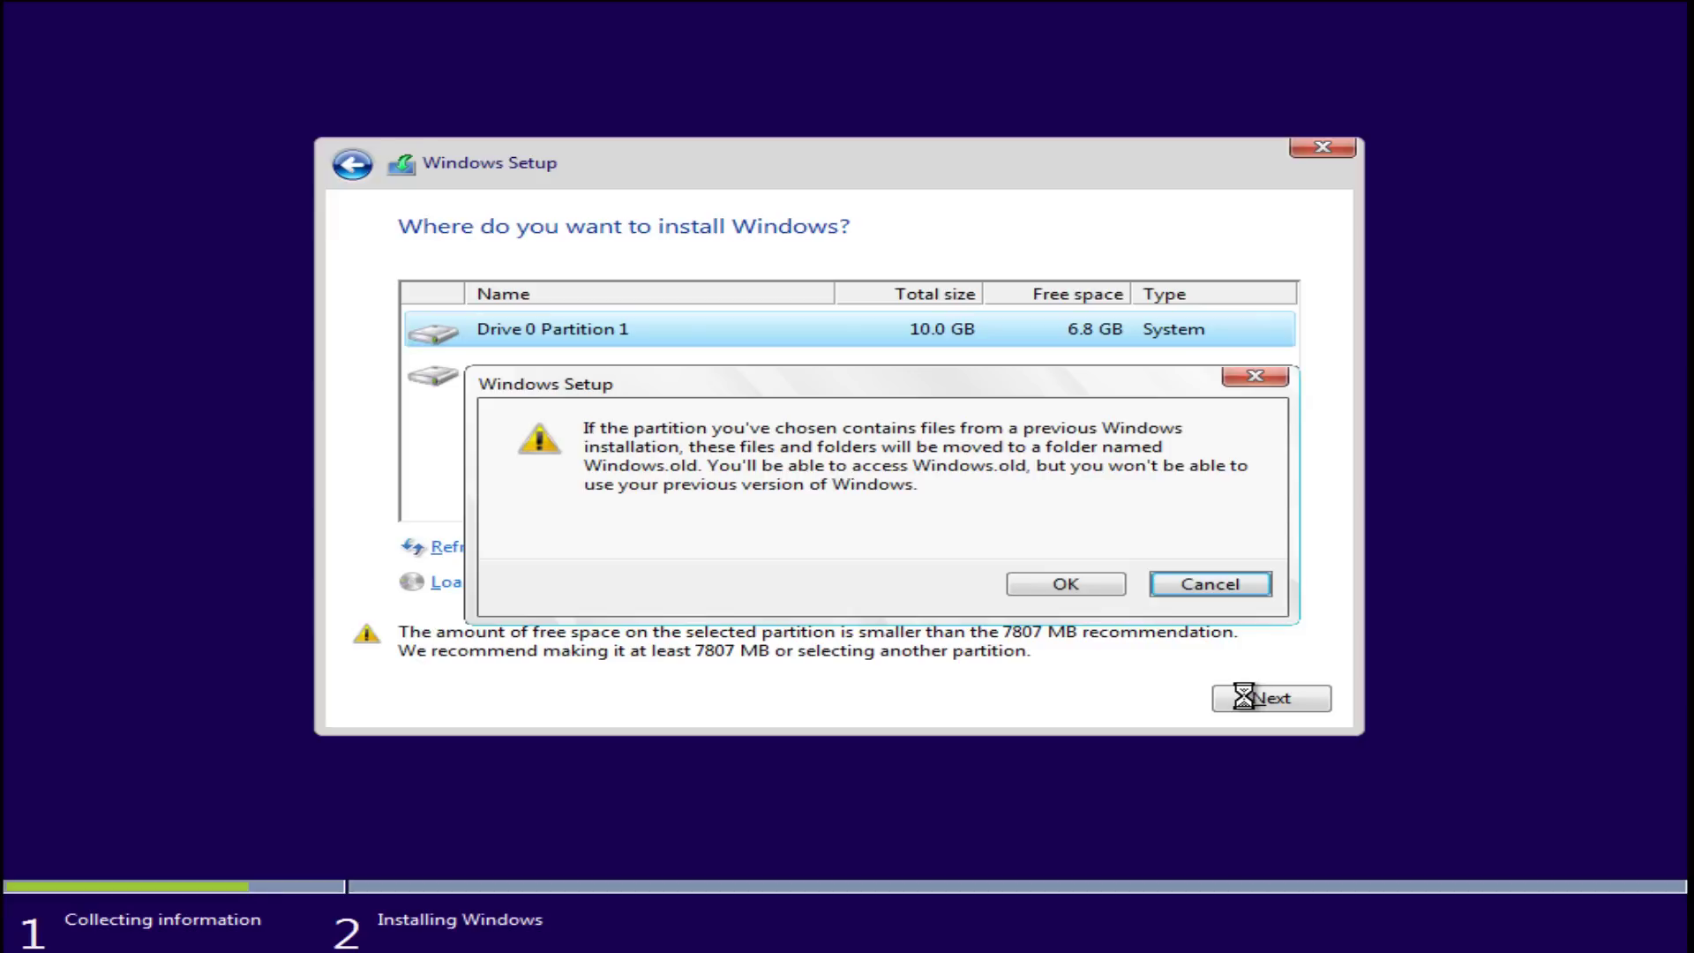
click(1073, 586)
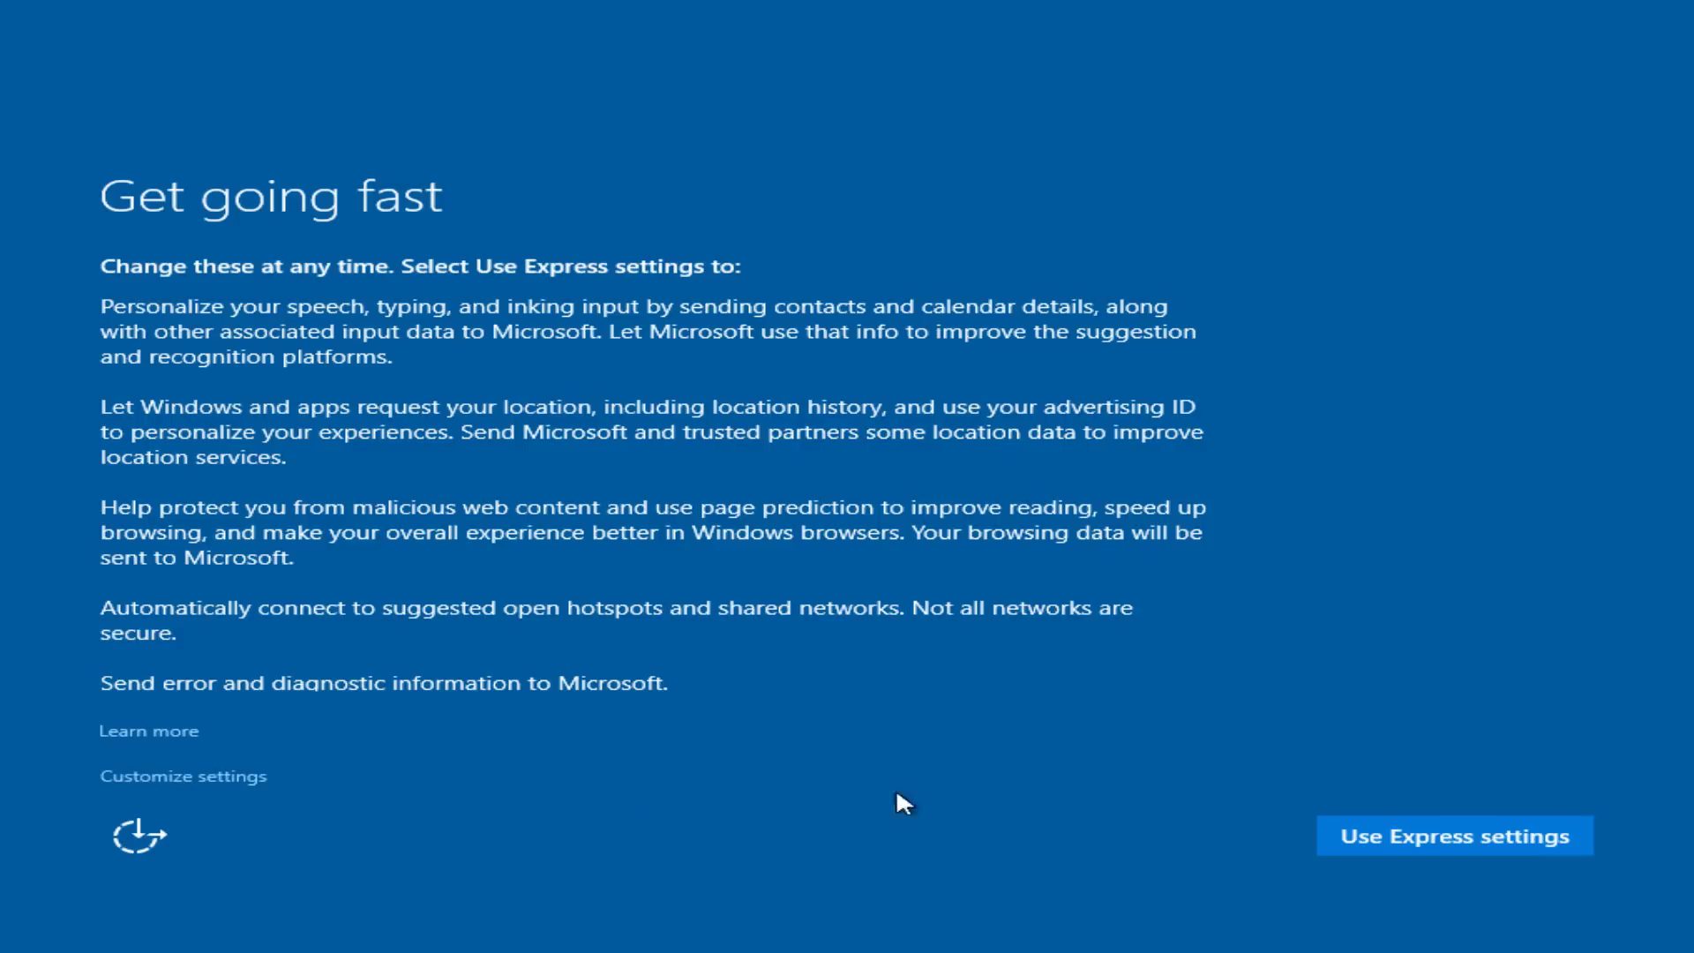
Choose Use Express settings on the Get going fast page
click(1451, 836)
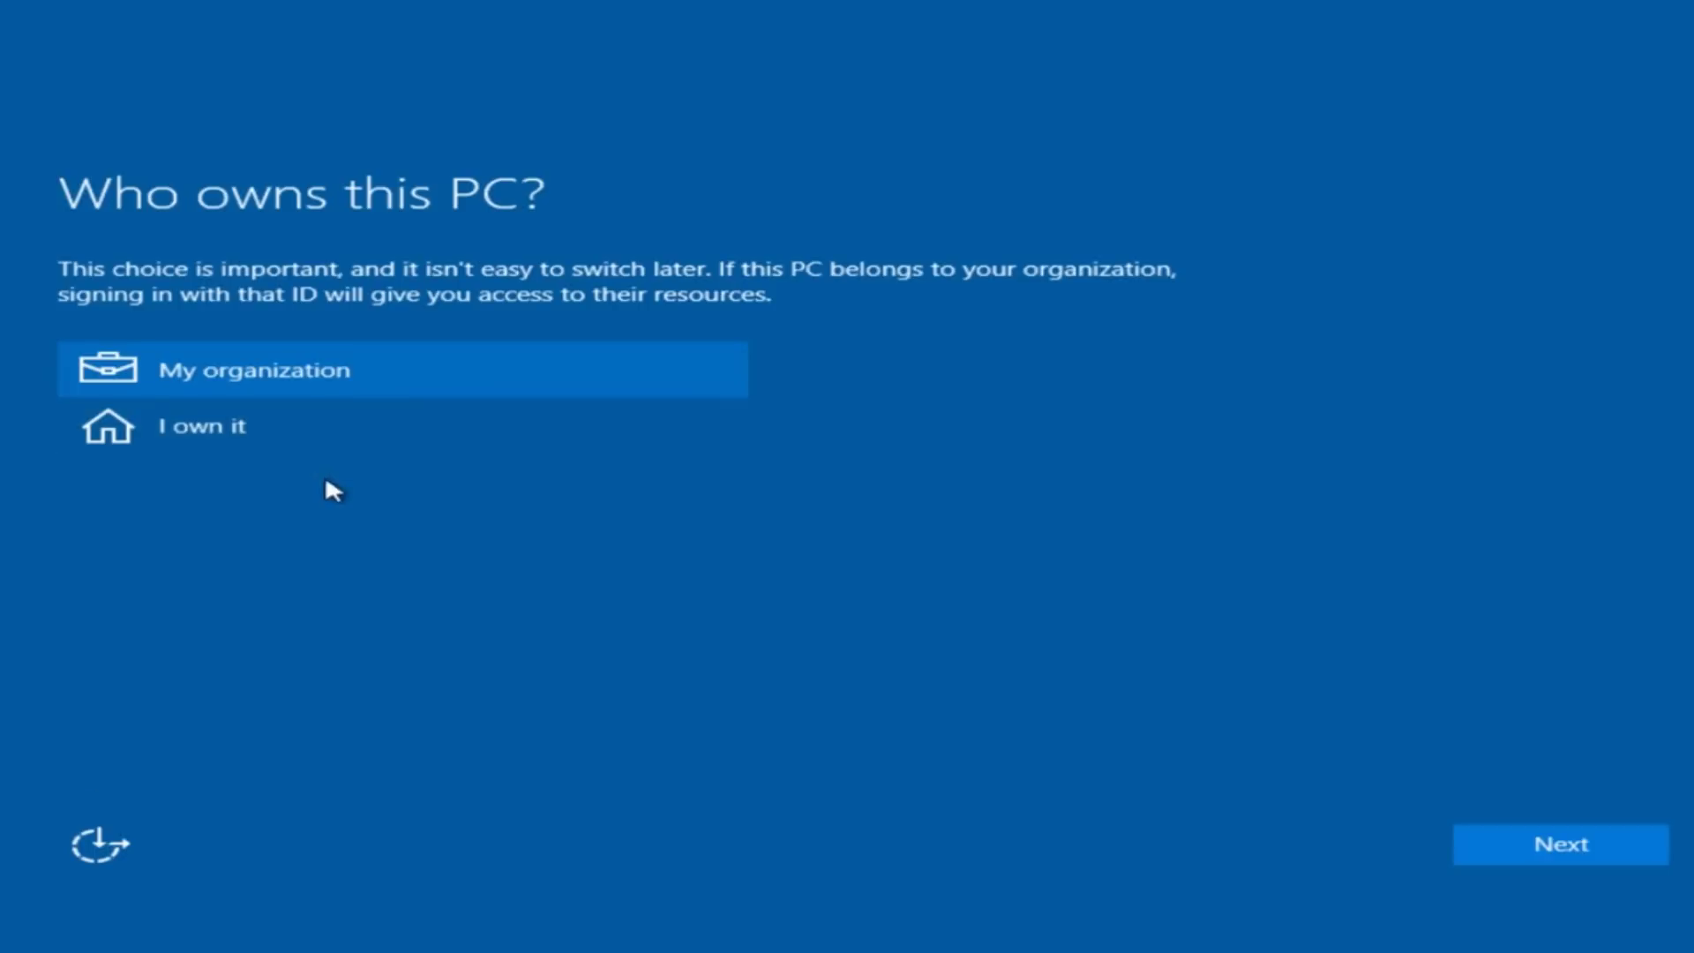
Select 'I own it' as the PC ownership and continue
click(217, 426)
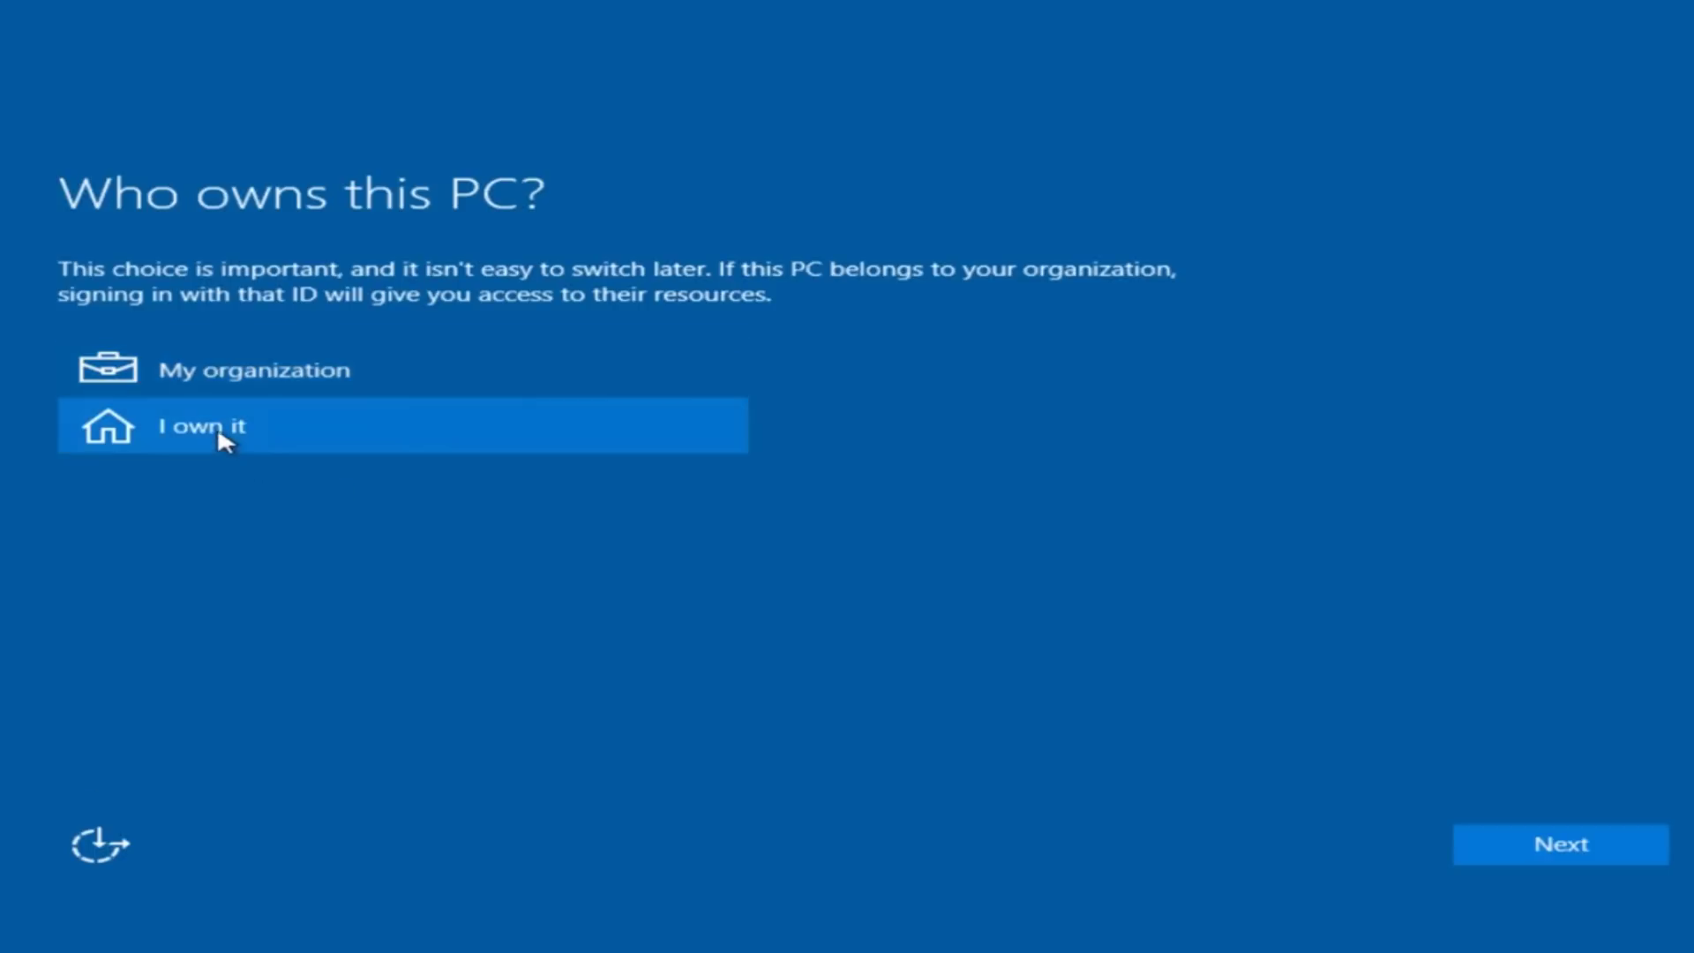
click(1535, 846)
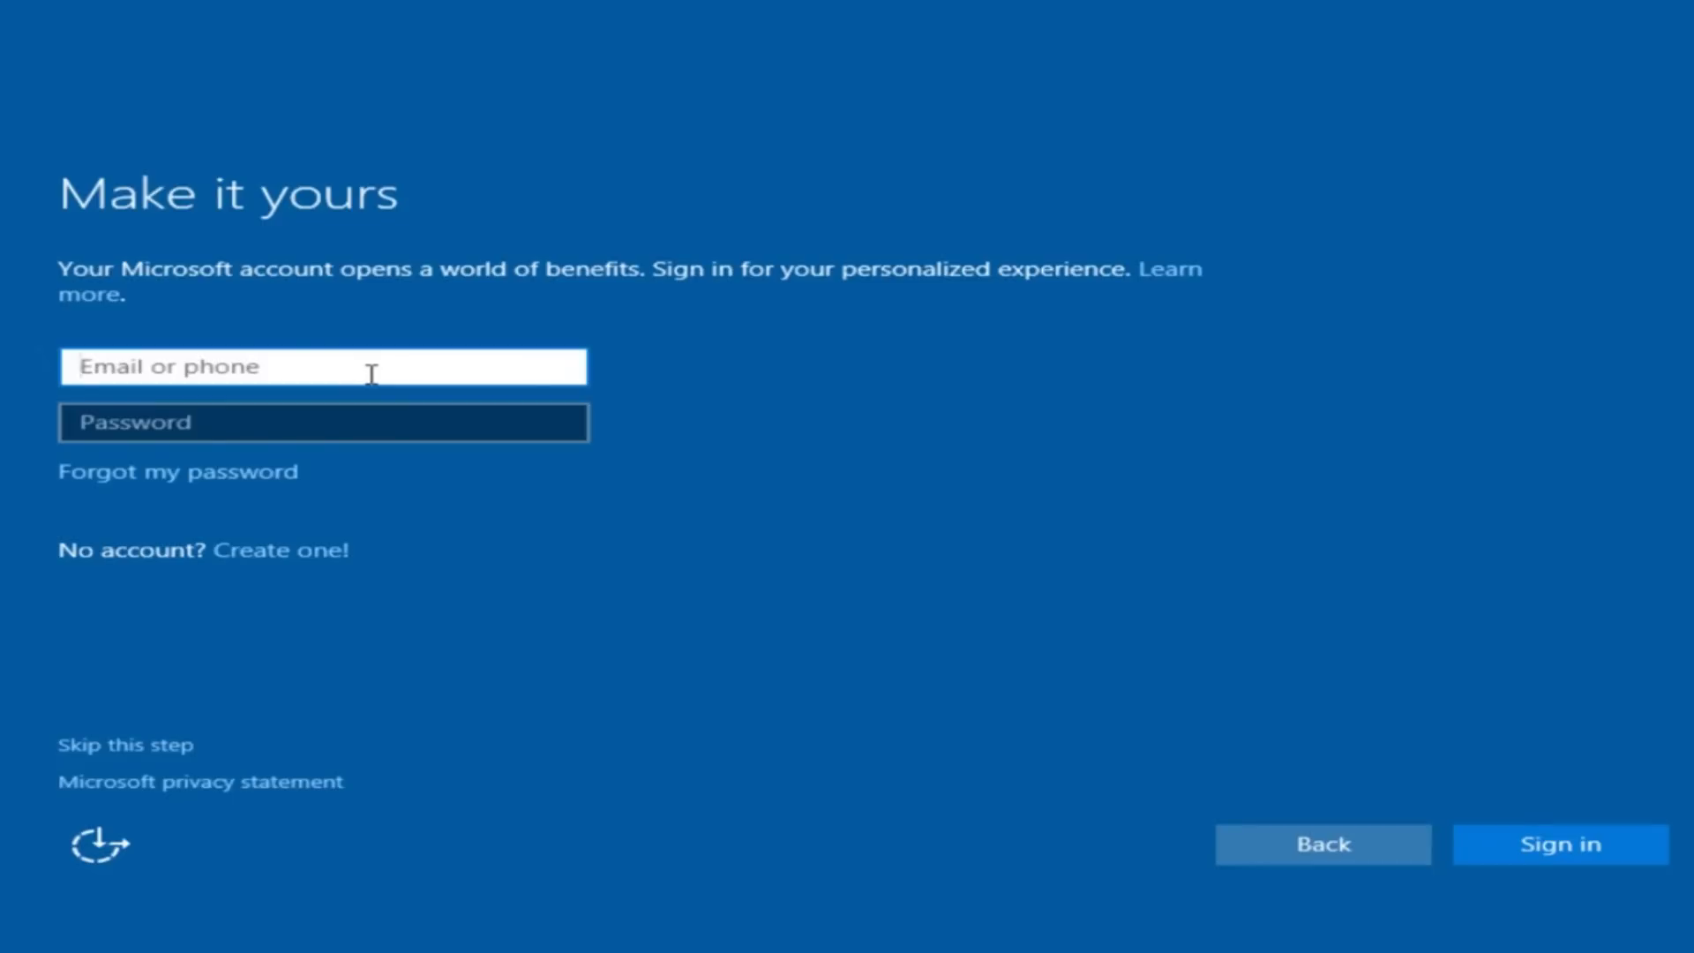
Skip Microsoft sign-in and create local user TestMachine with a password, confirmation and hint
click(124, 747)
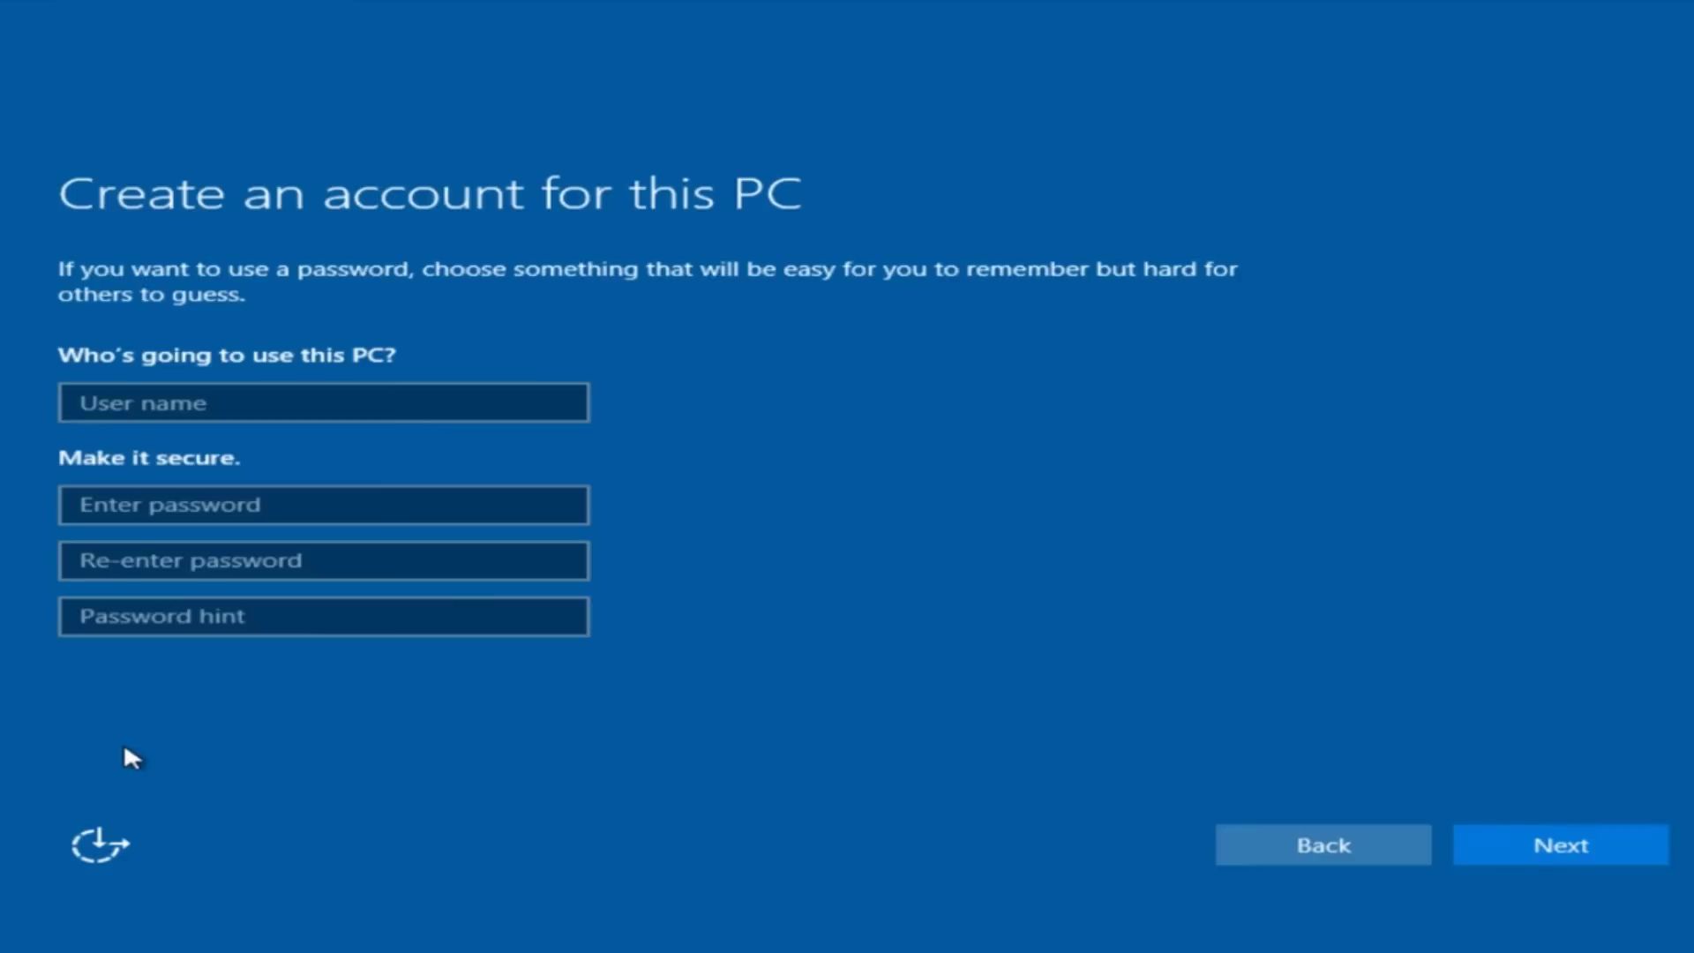
click(230, 393)
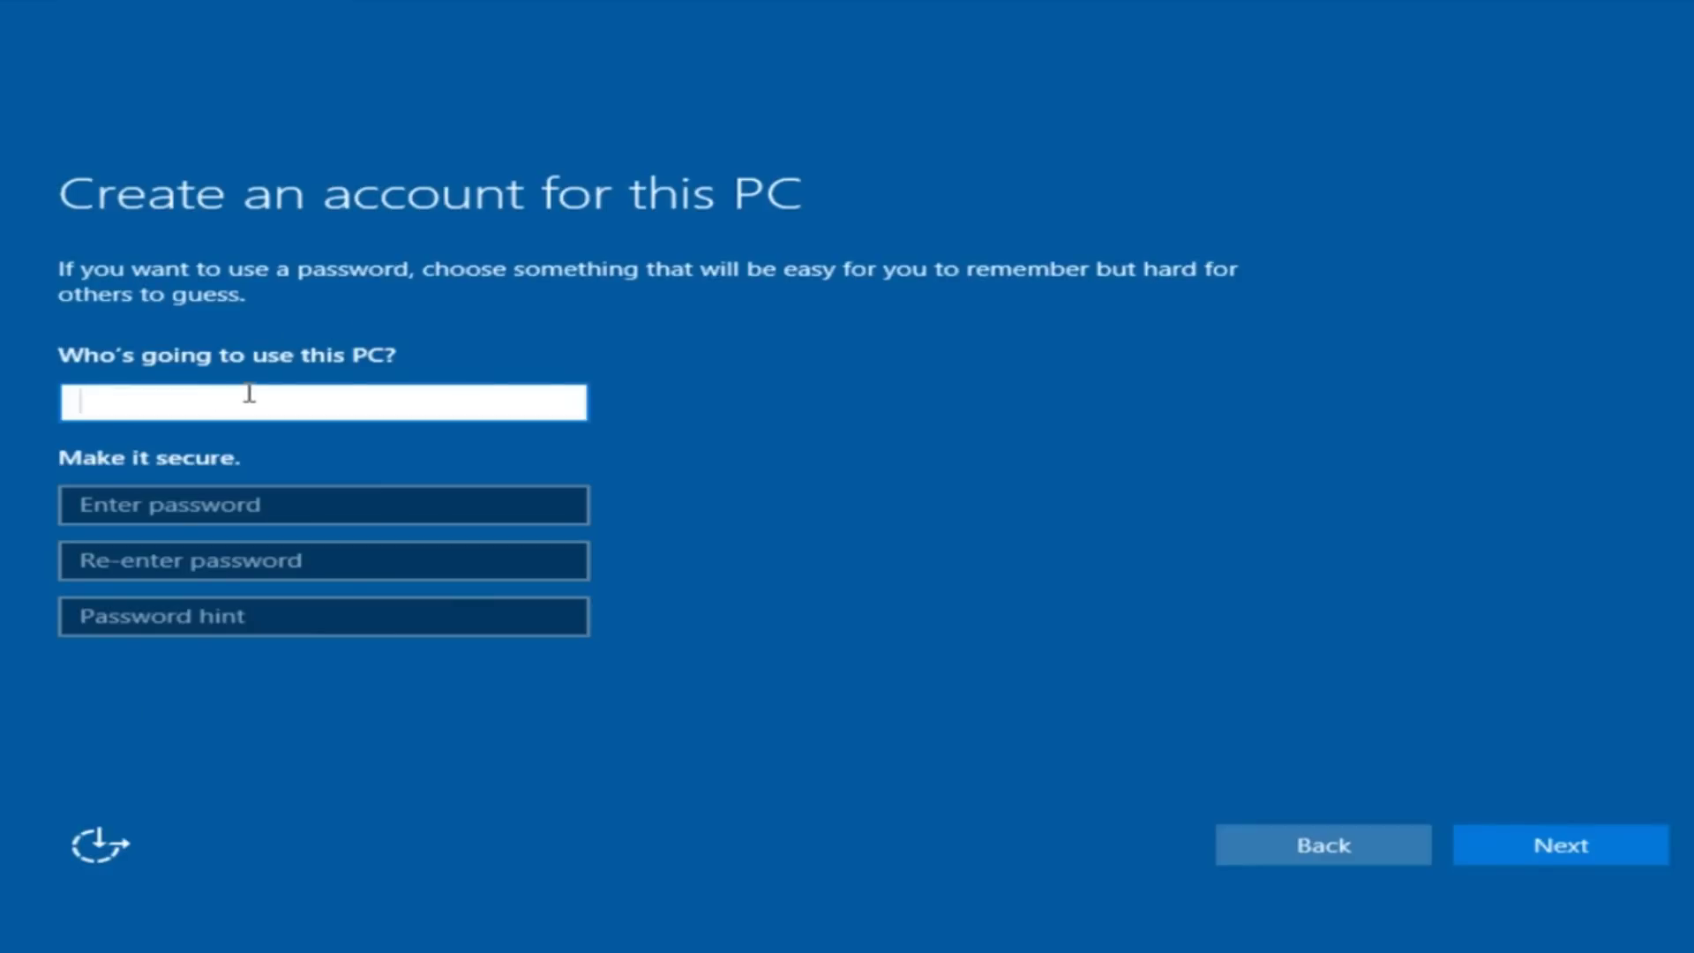
text(TestMachine)
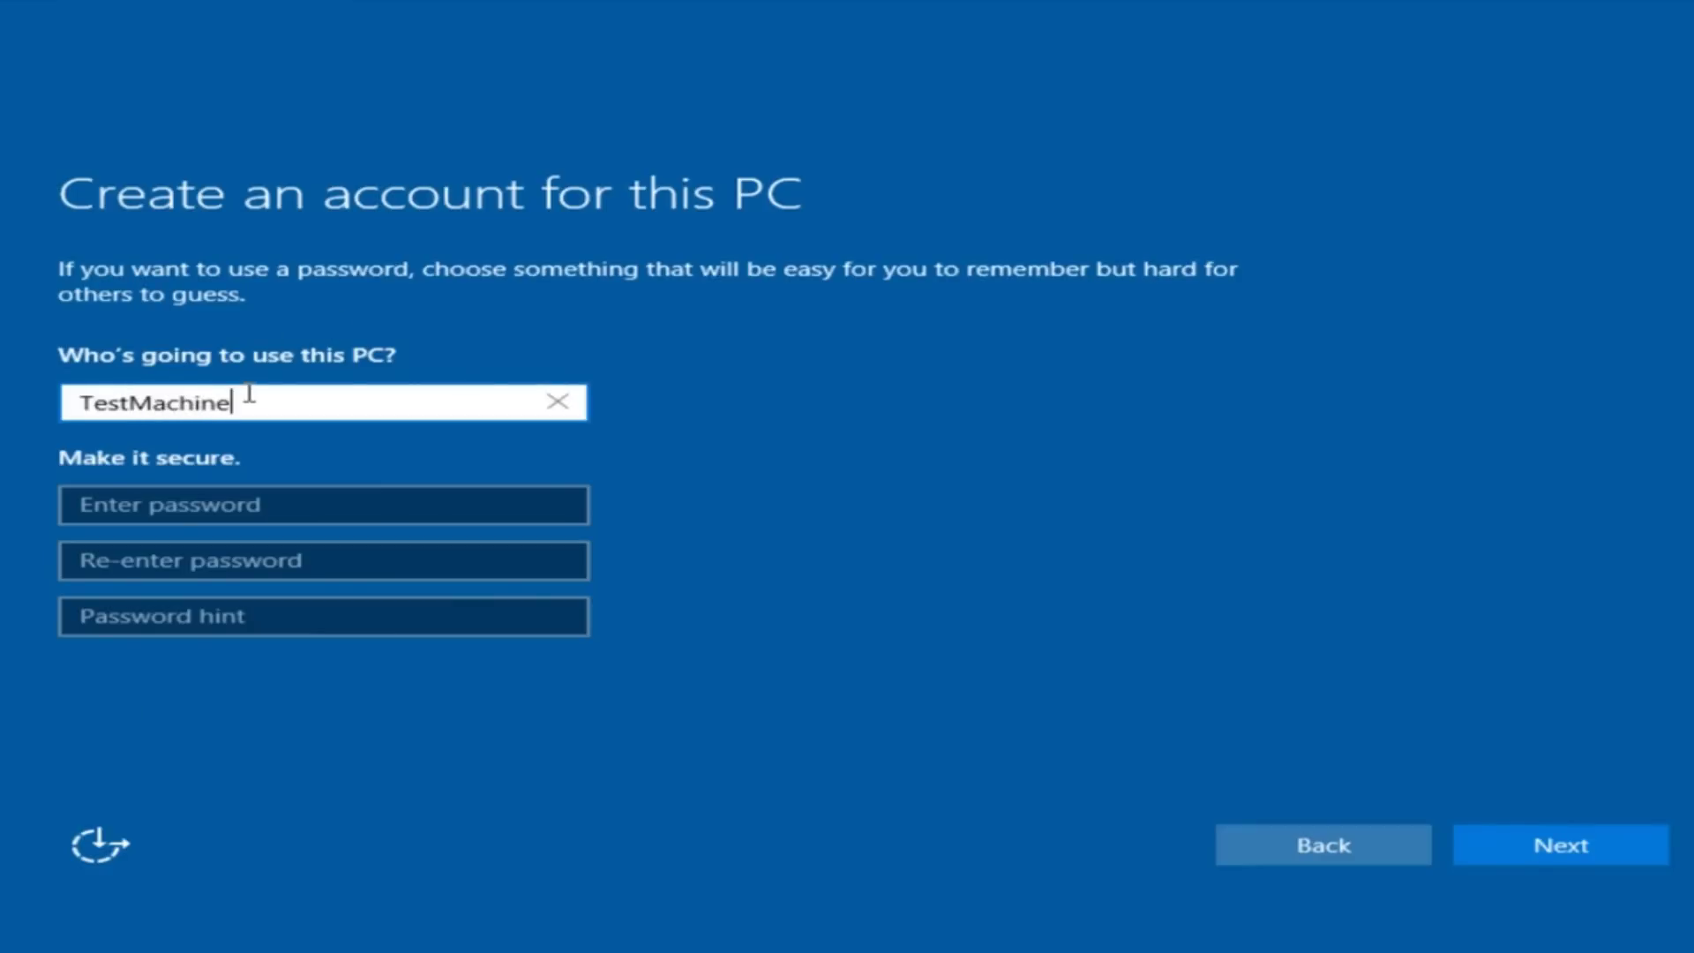
click(245, 495)
text(••••••••••)
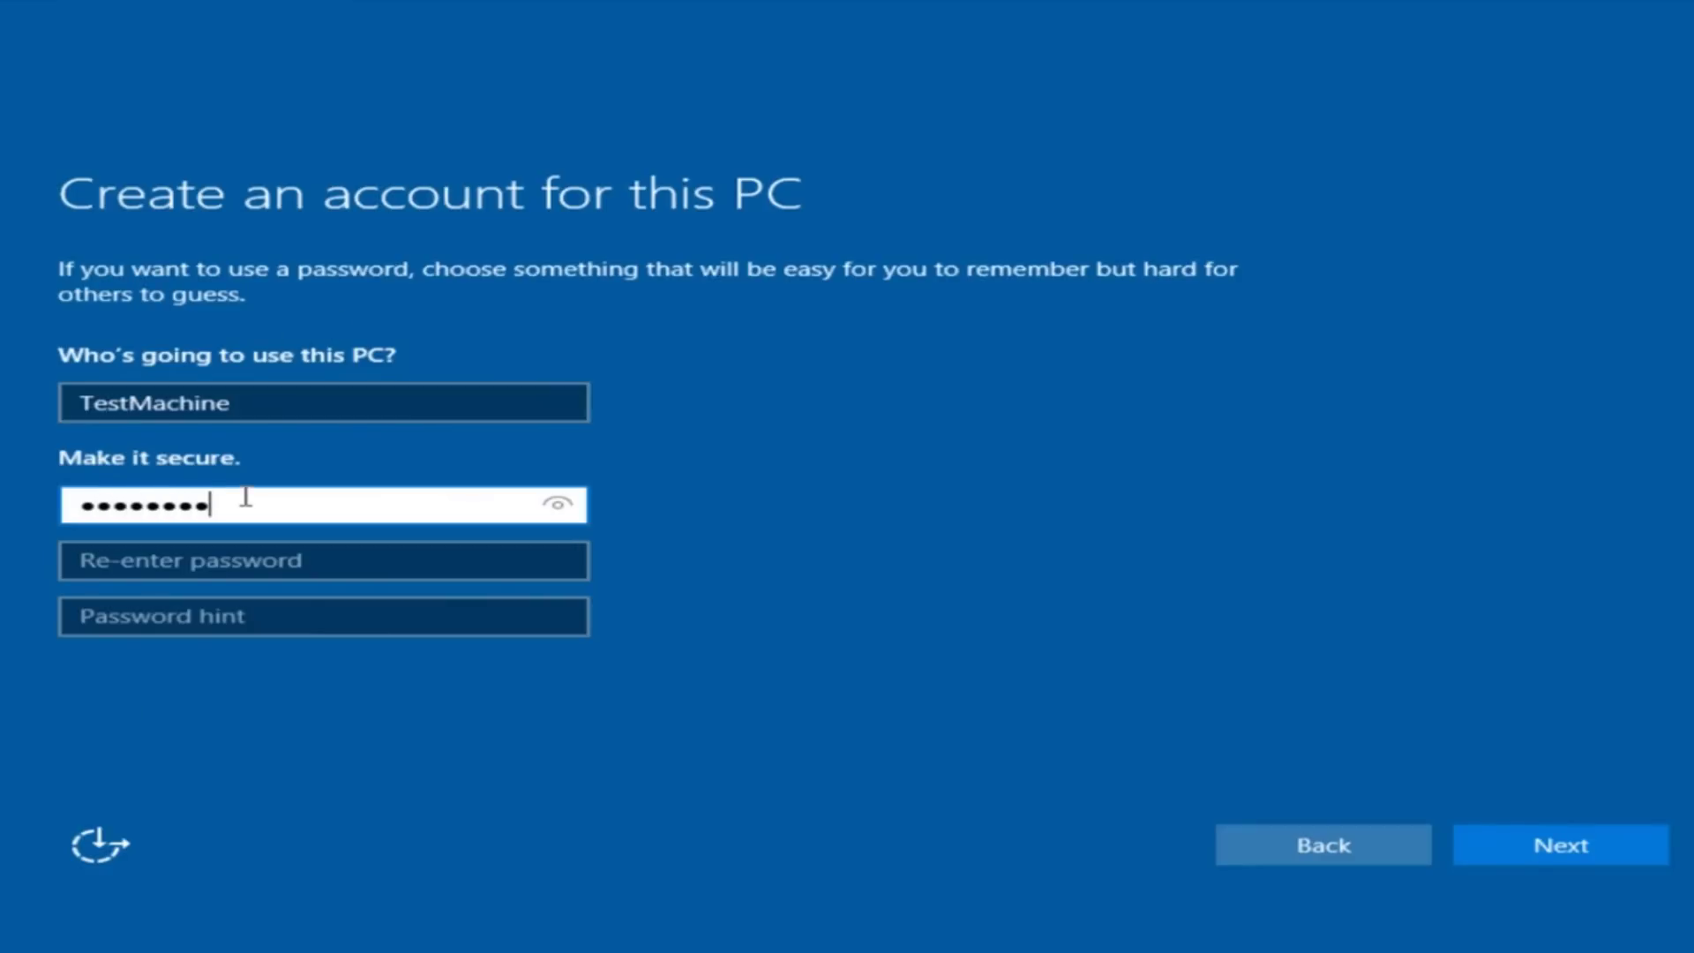
click(190, 547)
text(••••••••••)
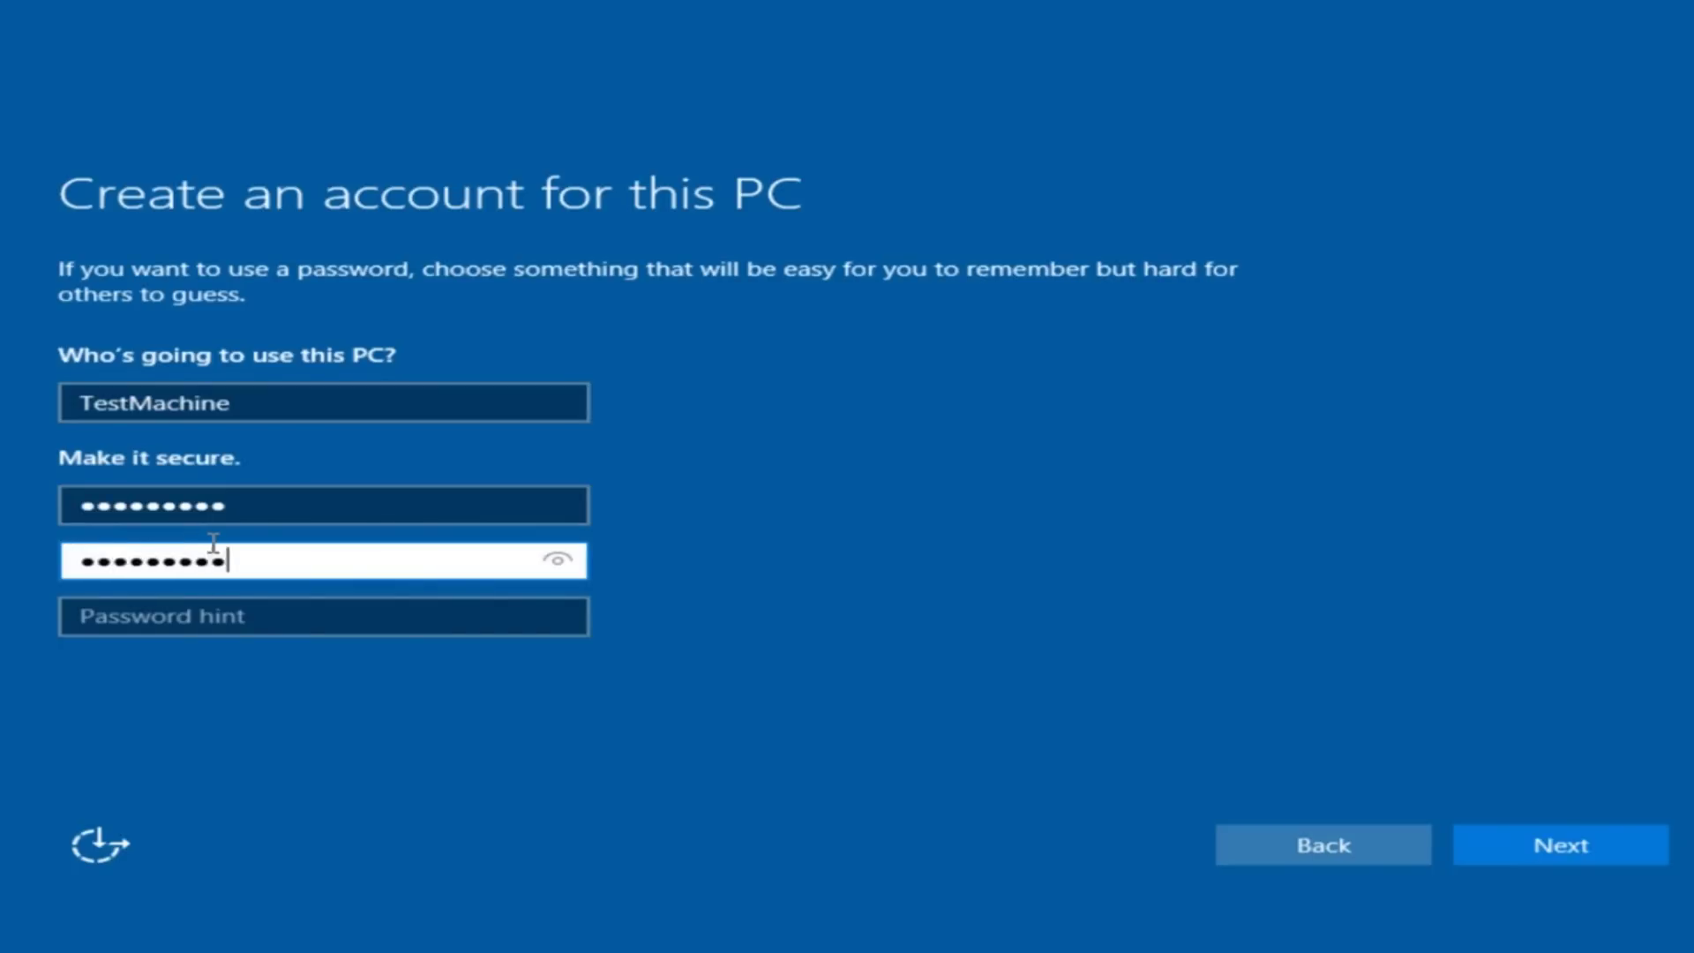
click(359, 610)
text(sasdfrtdfggdf)
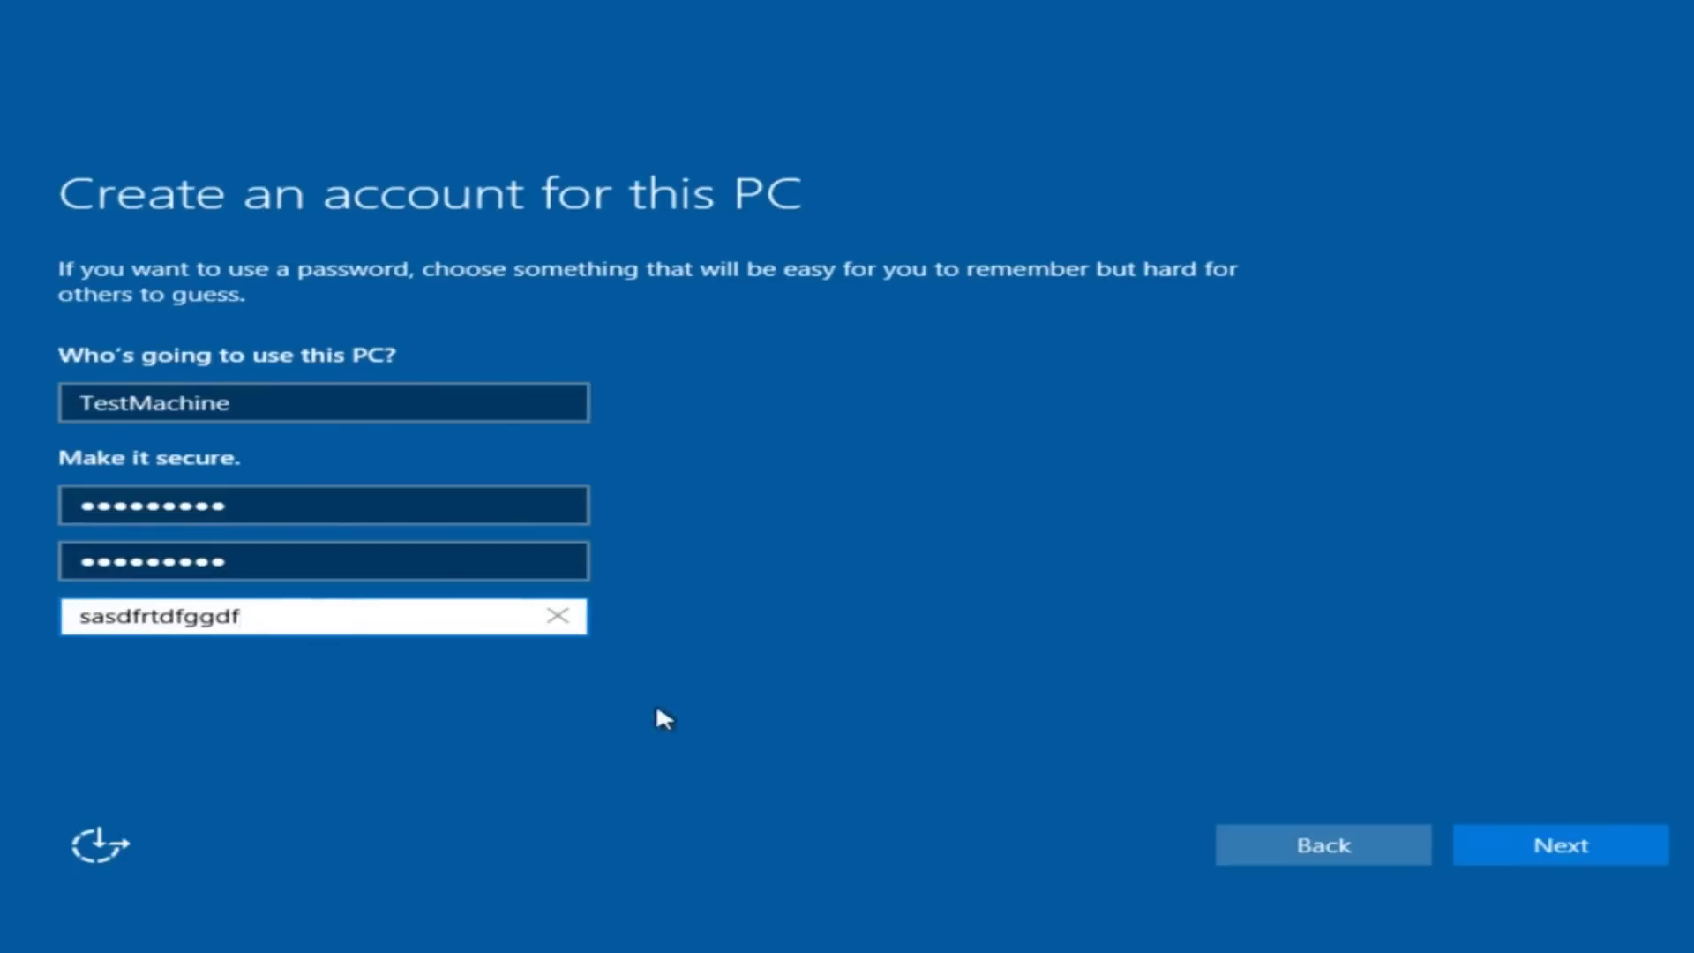
click(1613, 848)
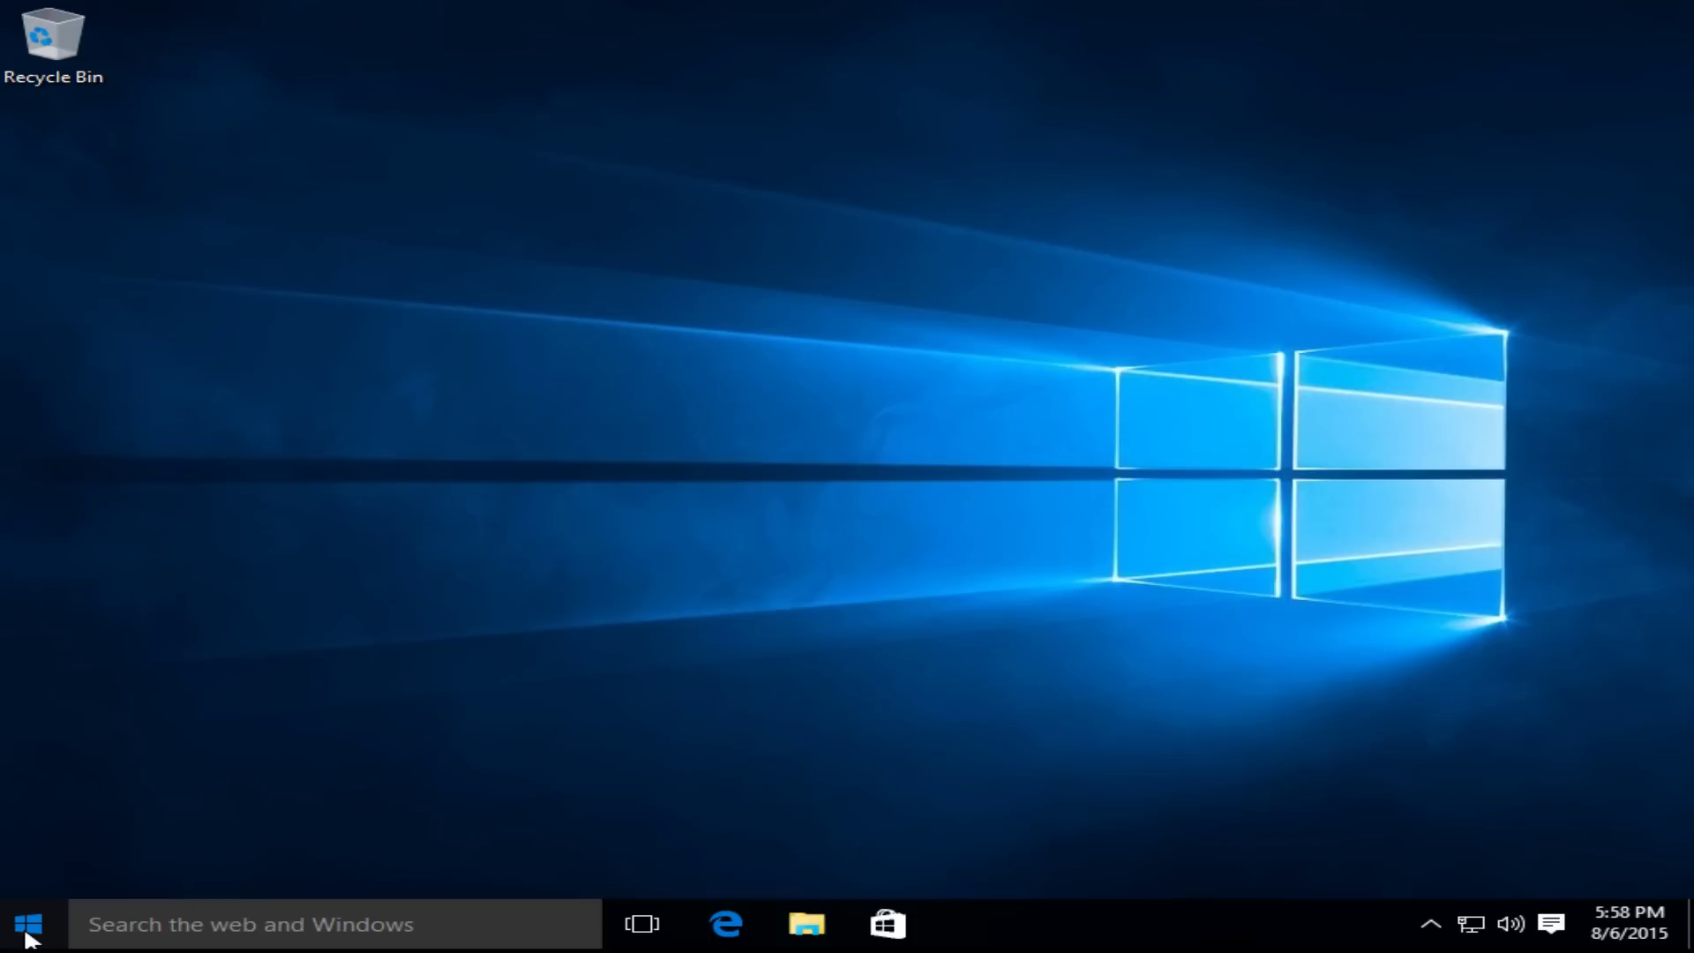
Open and close the Start menu to reveal the new TestMachine desktop
click(24, 923)
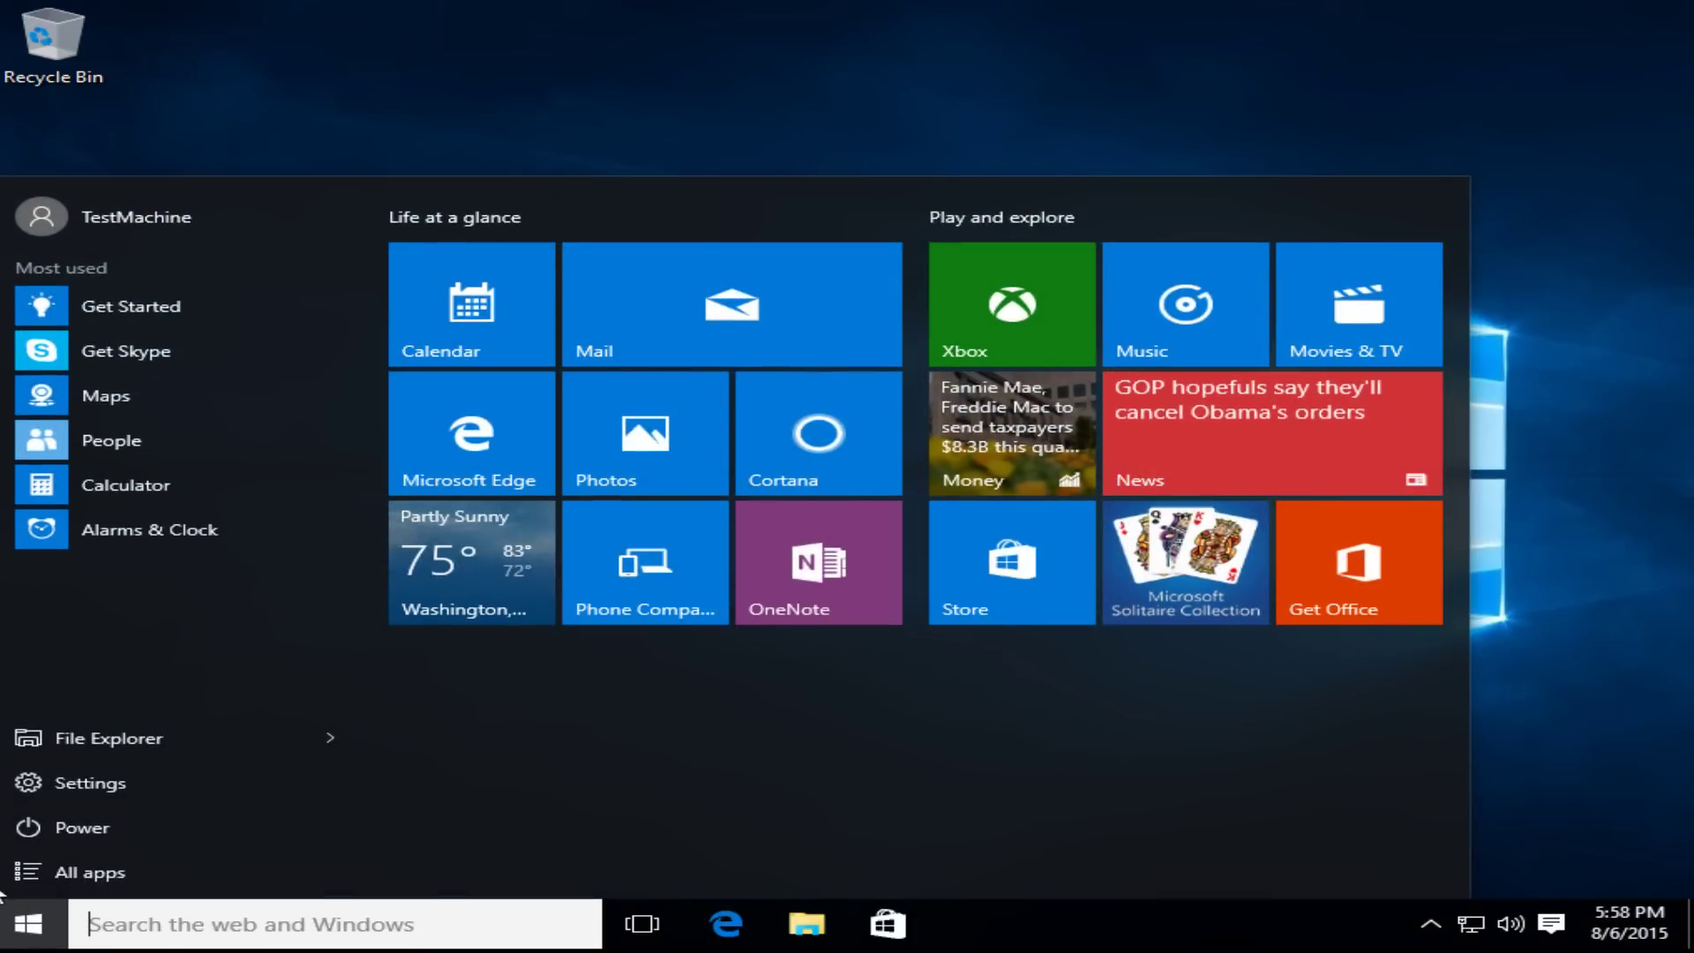
click(34, 922)
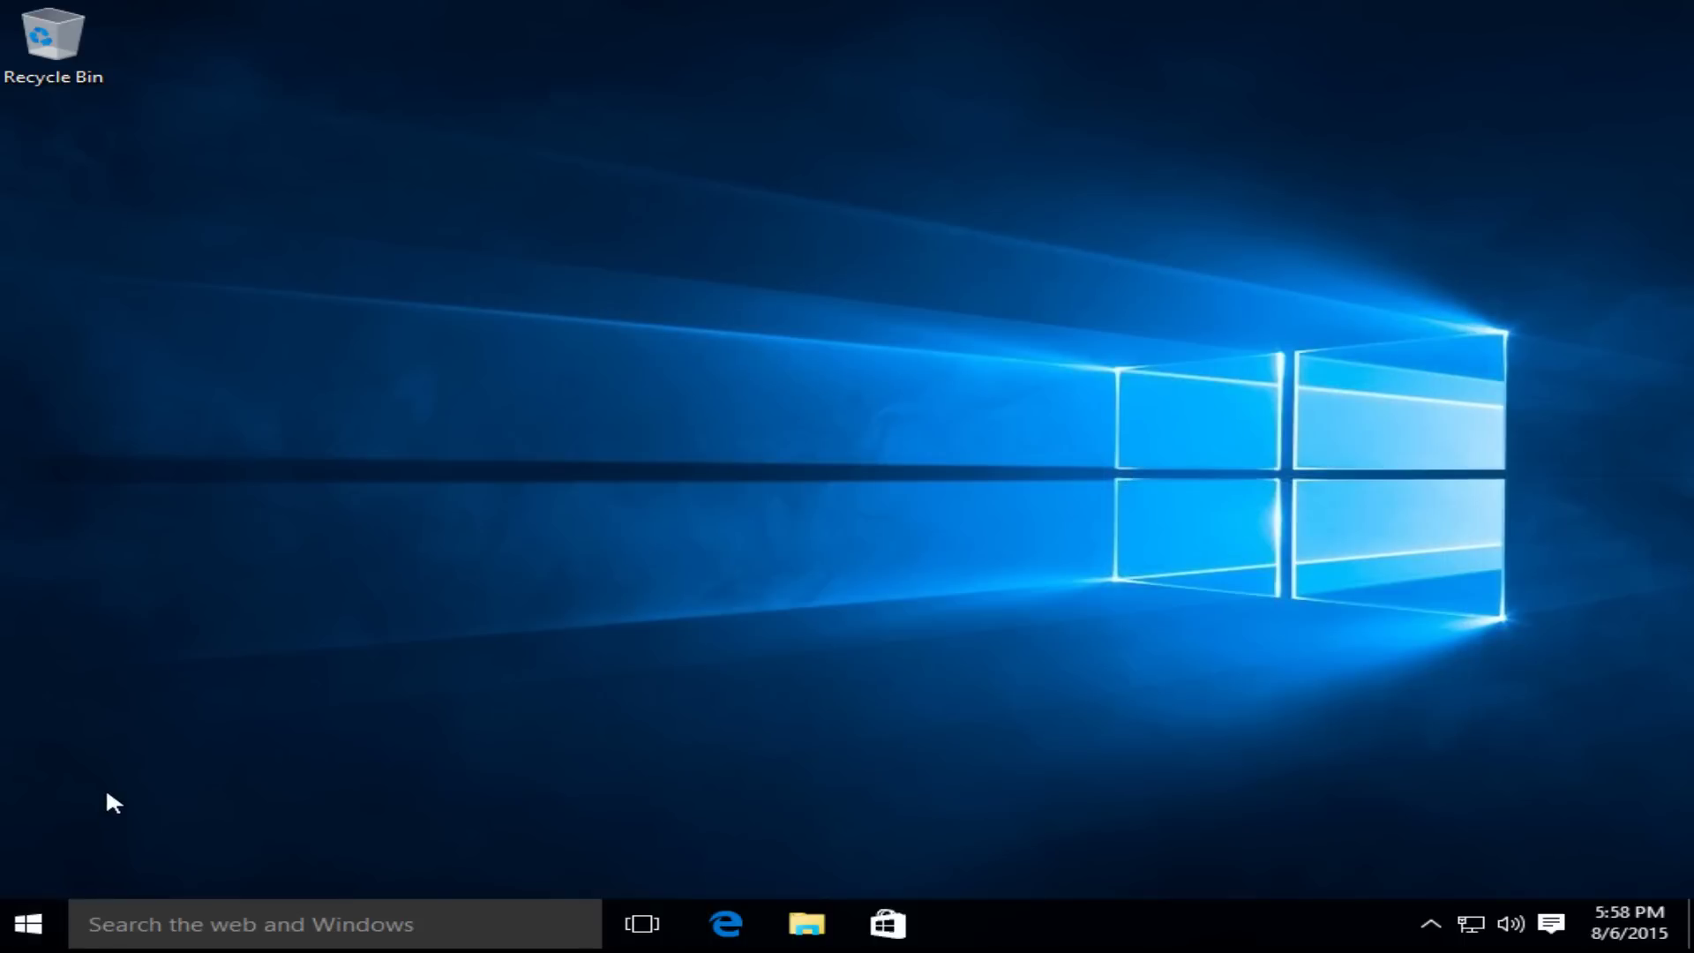